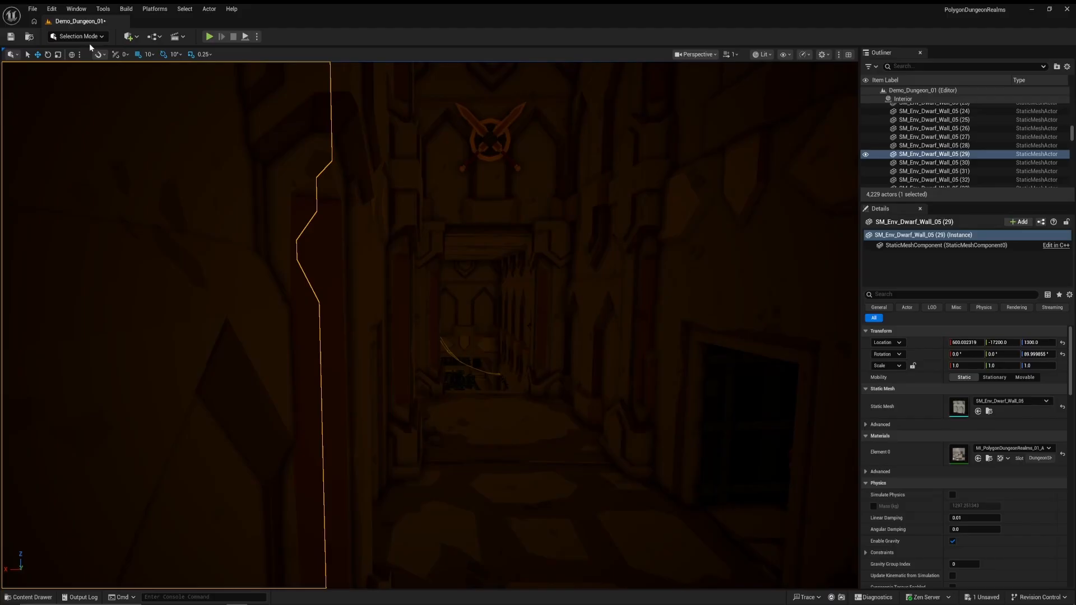
# Open the Demo_Forge_01 level from the PolygonDungeonRealms Maps folder
pyautogui.click(33, 9)
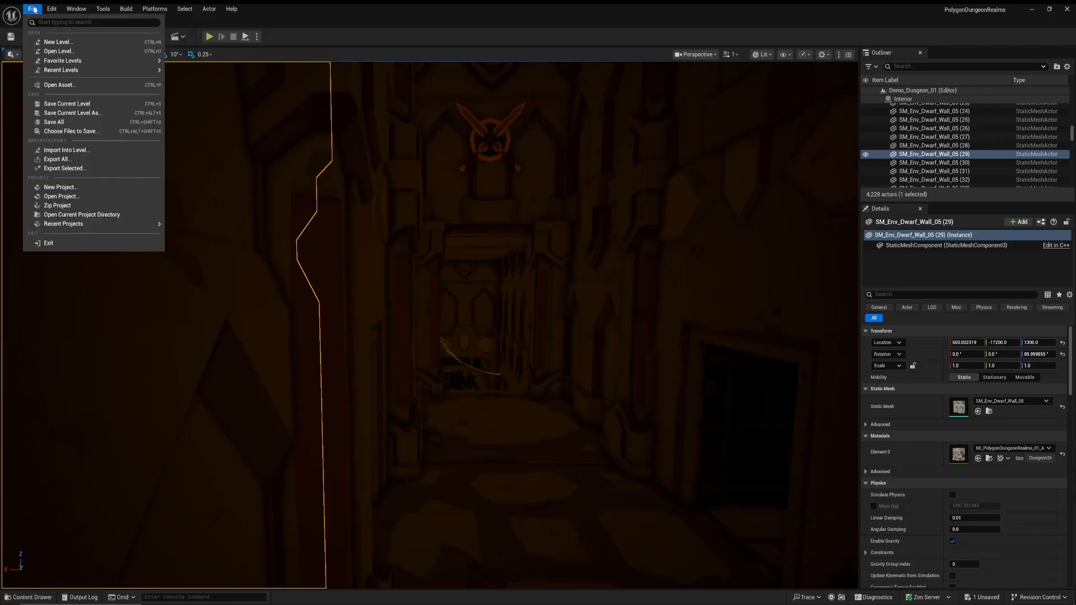
pyautogui.click(88, 51)
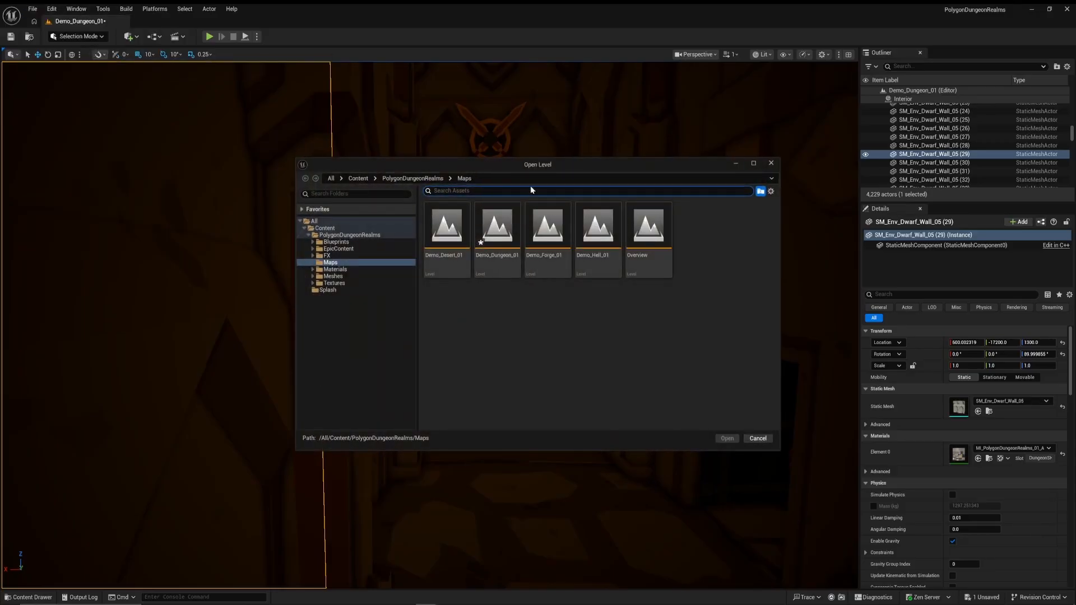
pyautogui.doubleClick(550, 230)
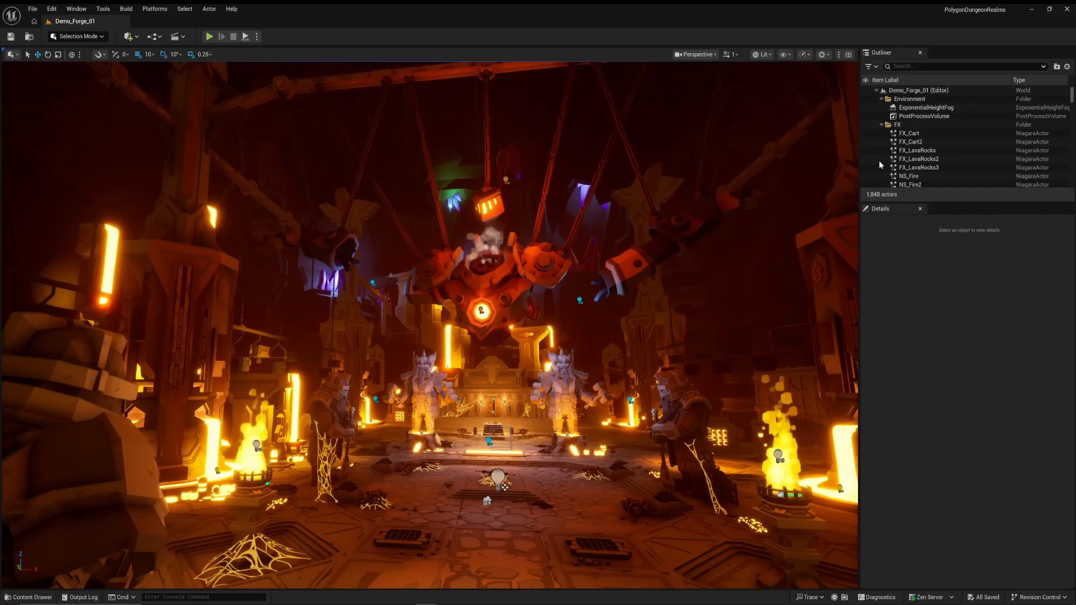
# Delete all Niagara effect actors in the FX folder, from FX_Cart through NS_Steam_01
pyautogui.click(914, 134)
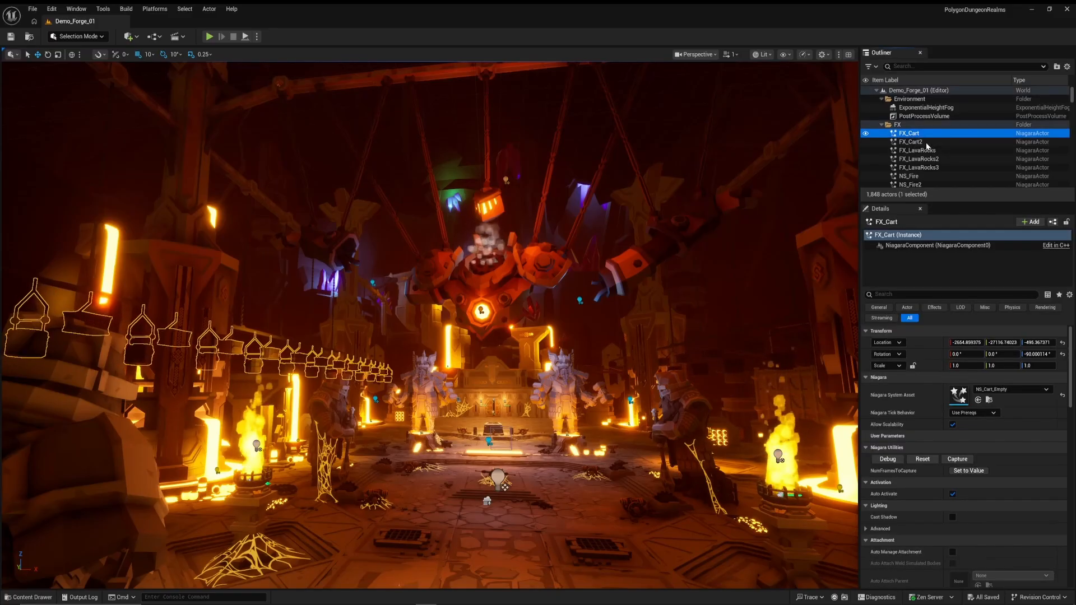
pyautogui.scroll(-5, 925, 147)
pyautogui.scroll(-3, 923, 146)
pyautogui.scroll(1, 924, 146)
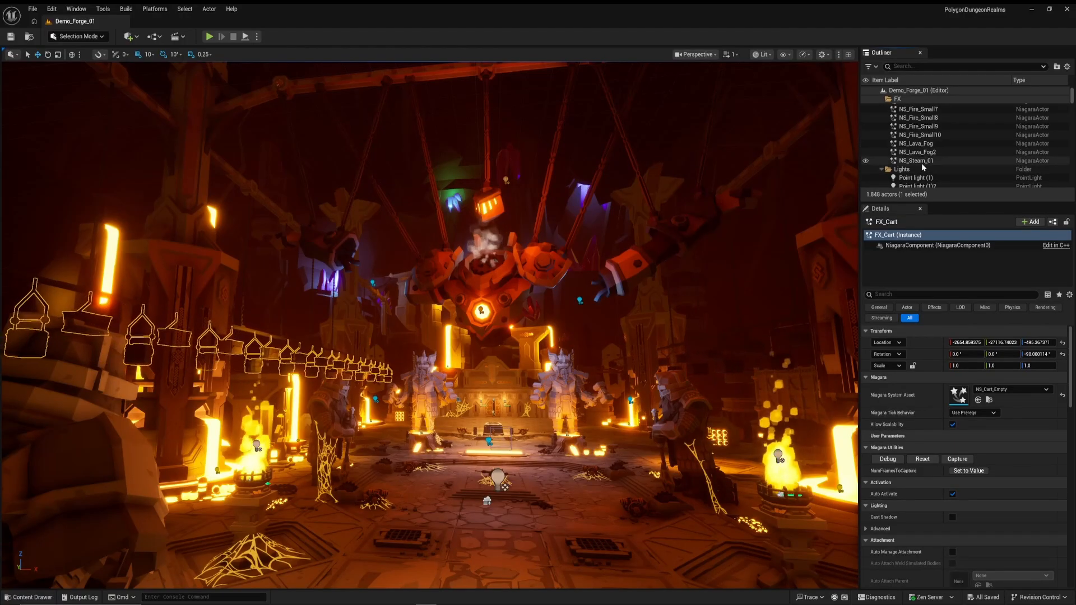
pyautogui.keyDown('shift'); pyautogui.click(923, 161); pyautogui.keyUp('shift')
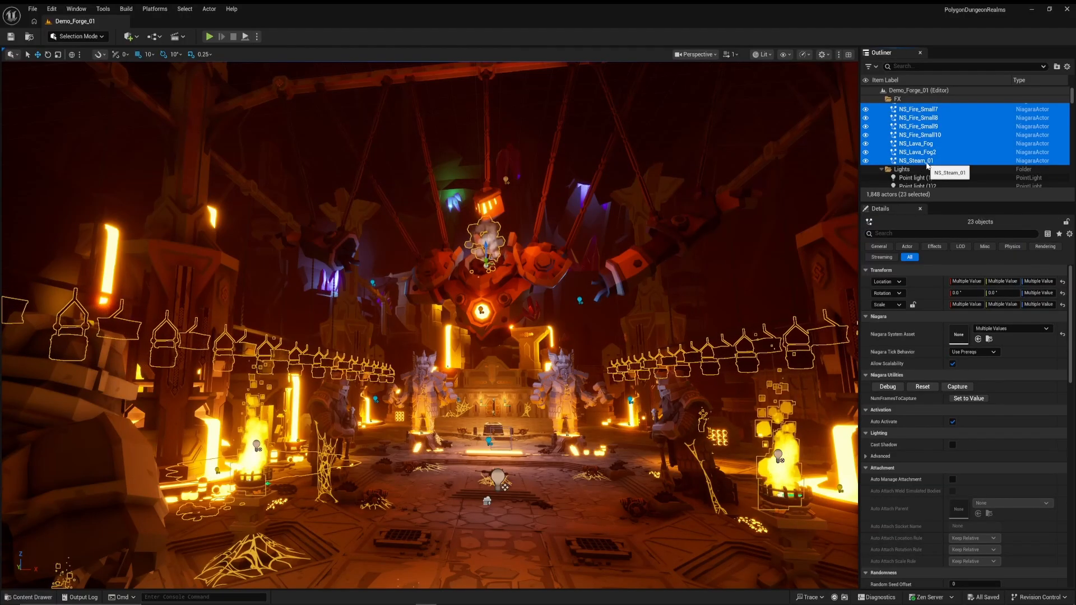
pyautogui.press('Delete')
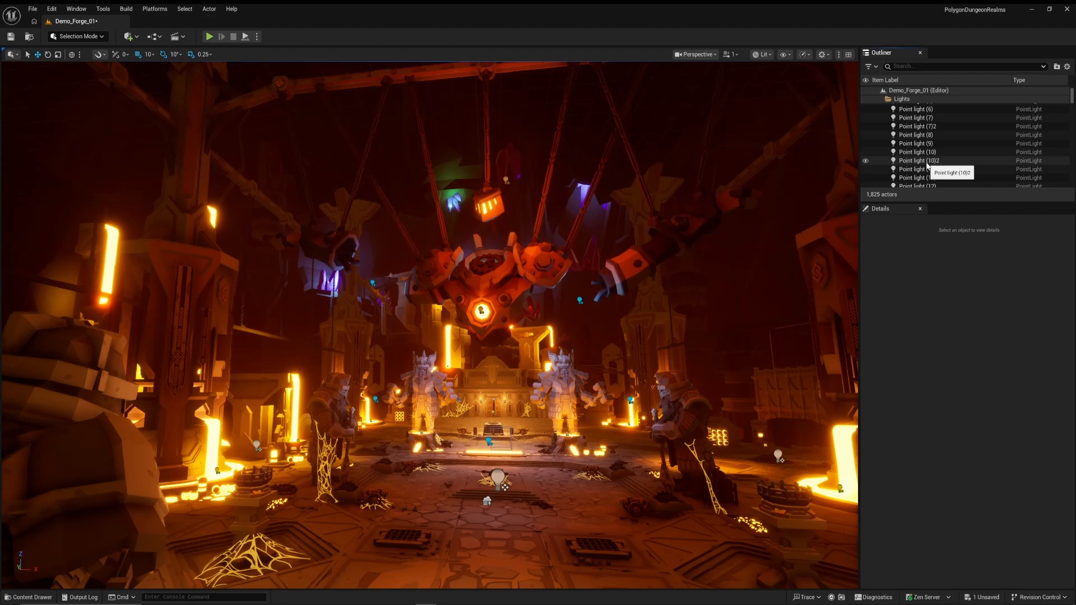
# Delete all the point lights in the Lights folder, down to Point light (22)
pyautogui.click(923, 111)
pyautogui.scroll(-10, 925, 120)
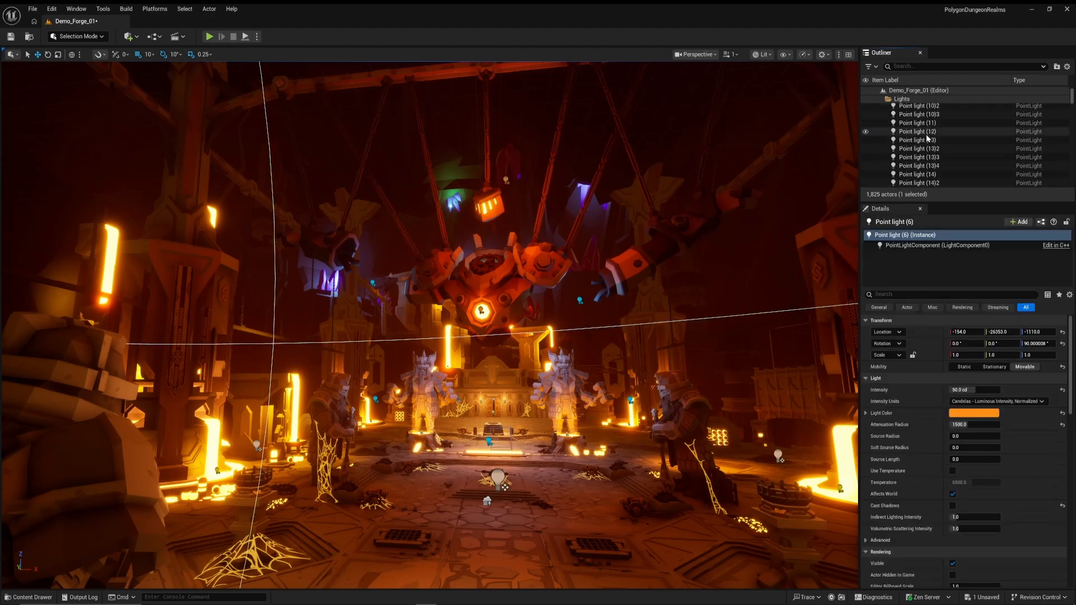
pyautogui.scroll(-15, 927, 136)
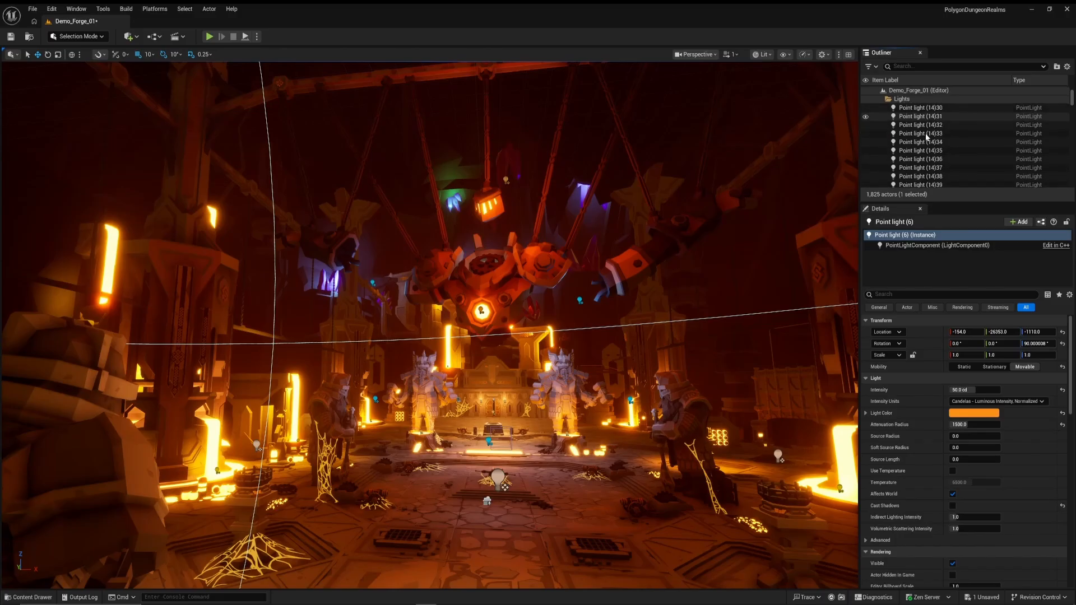
pyautogui.scroll(3, 925, 132)
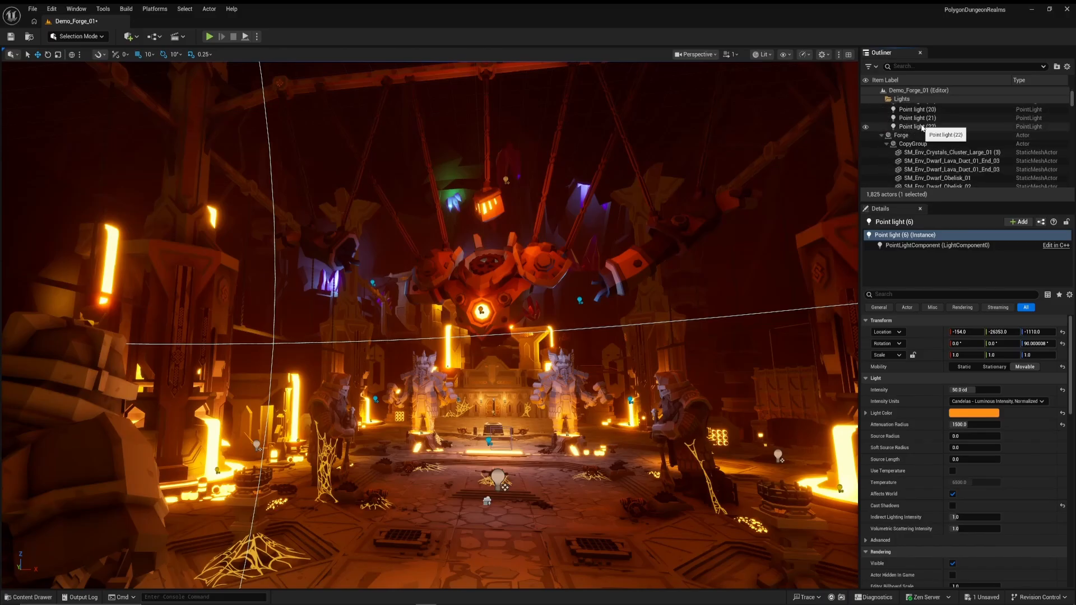
pyautogui.keyDown('shift'); pyautogui.click(922, 128); pyautogui.keyUp('shift')
pyautogui.press('Delete')
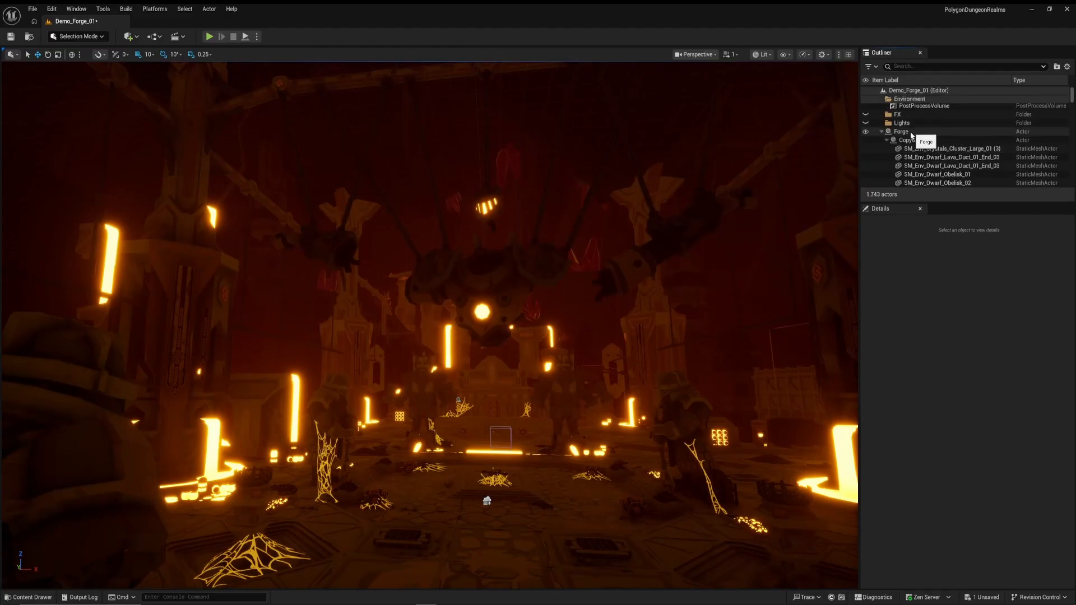
# Select all remaining level geometry, from the Forge actor through WaterWheel_GameObject_01 (1) at the end of the actor list
pyautogui.click(915, 132)
pyautogui.scroll(-15, 916, 156)
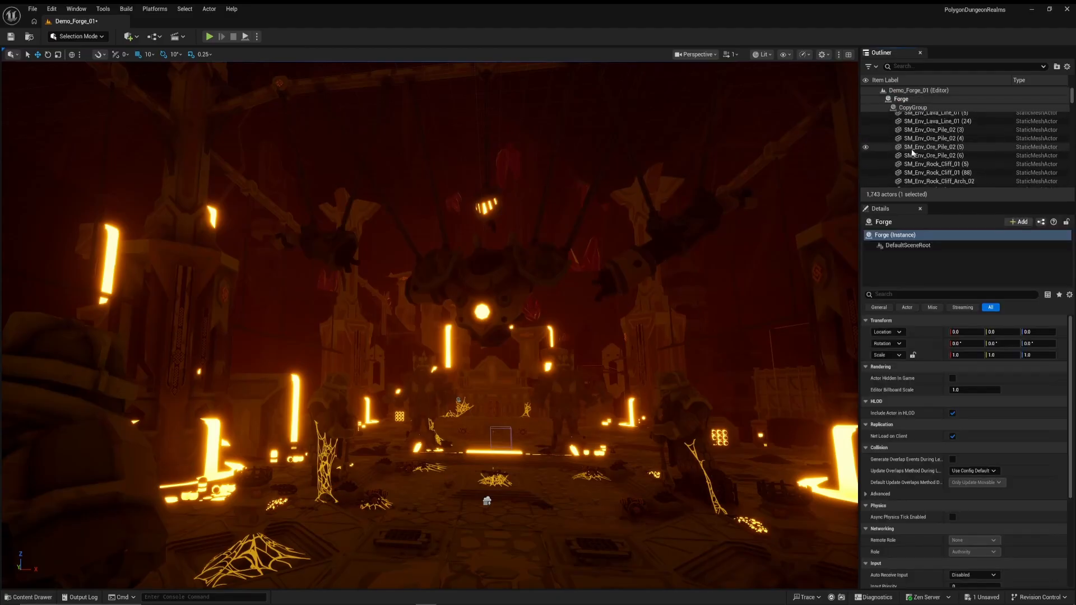
pyautogui.scroll(-15, 912, 150)
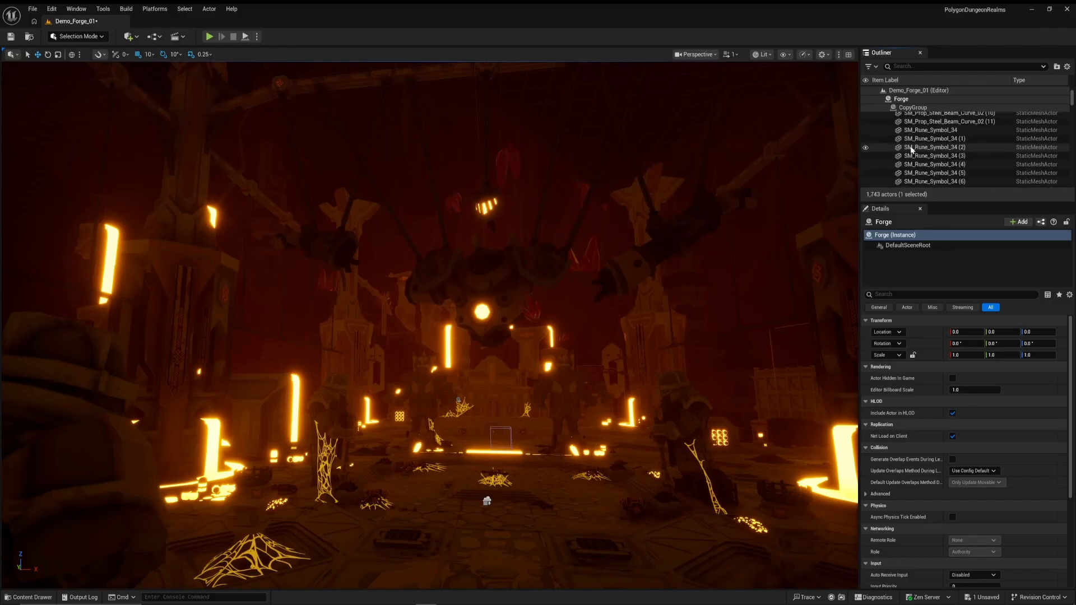
pyautogui.hotkey('ctrl', 'a')
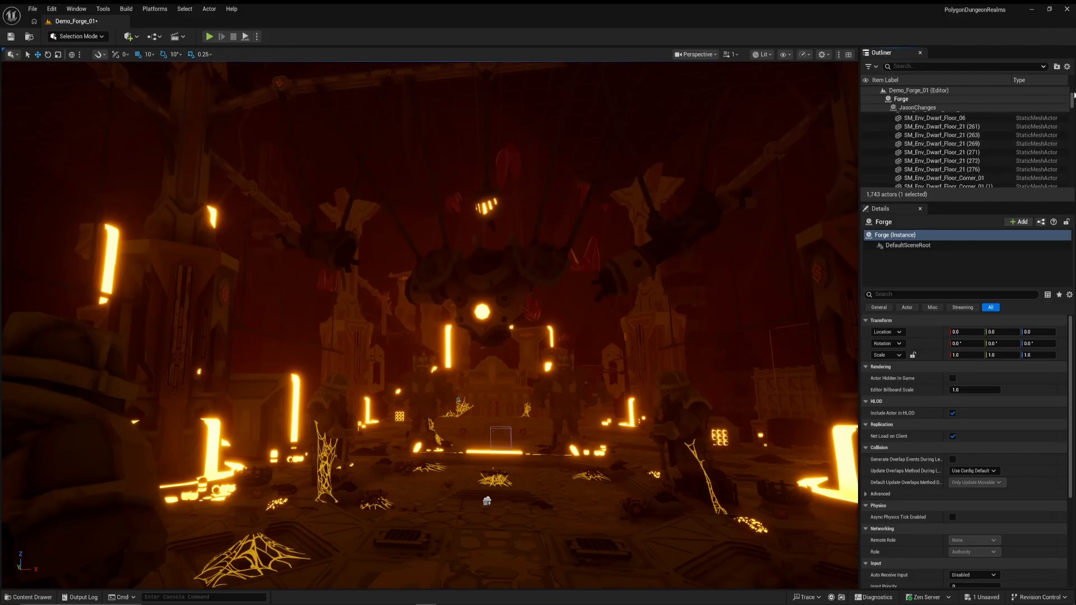
pyautogui.moveTo(1073, 92); pyautogui.dragTo(1073, 189)
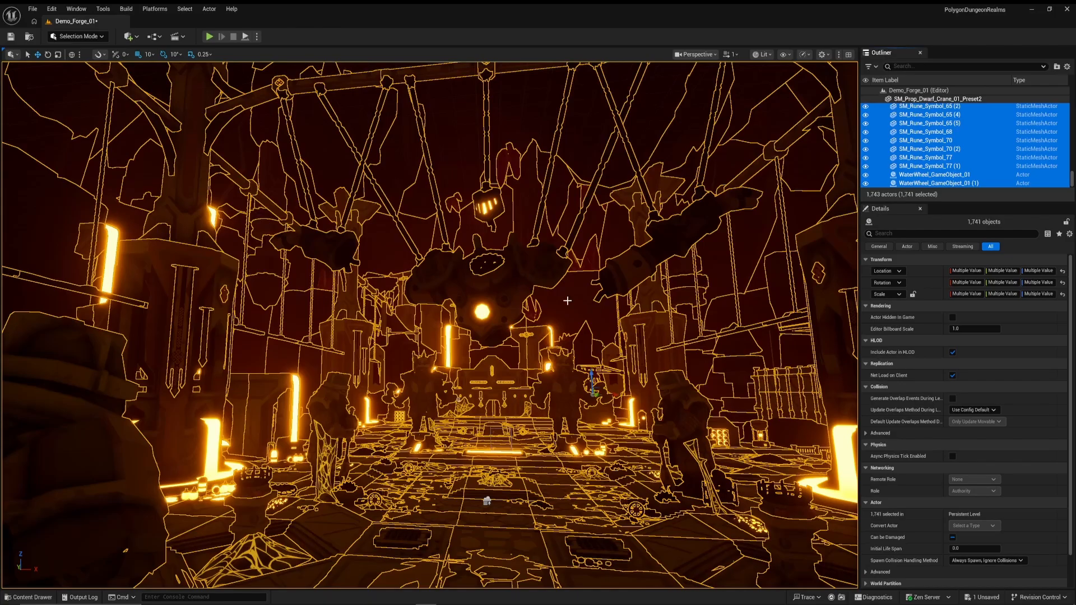
# Export the selected actors as FBX file Demo_Forge_01 to D:\Synty\Unreal Export Levels\Dungeon 2, keeping the FBX export options as they are
pyautogui.click(35, 10)
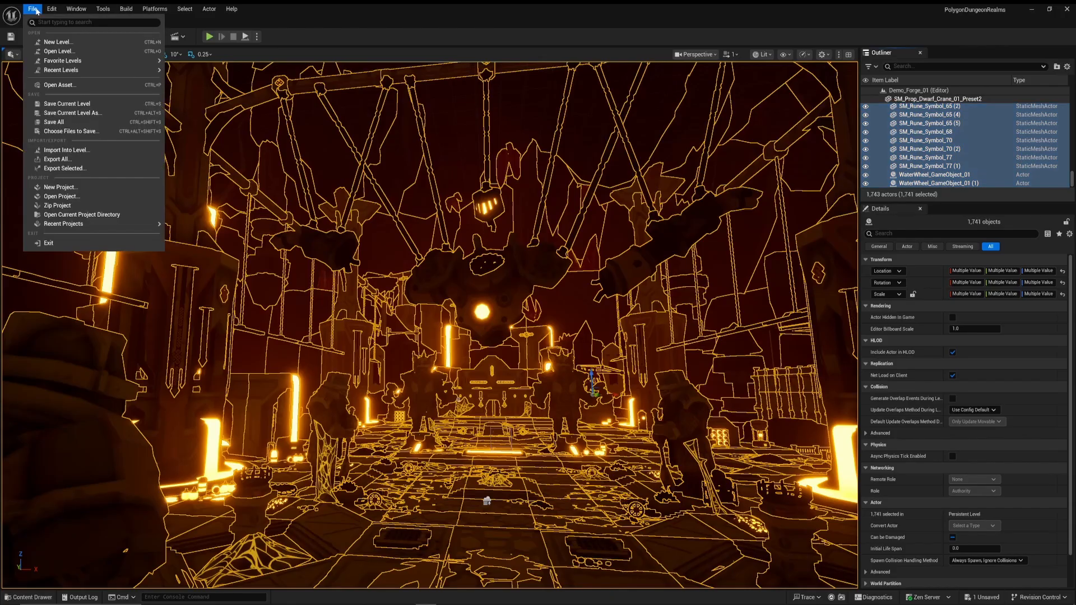
pyautogui.click(88, 170)
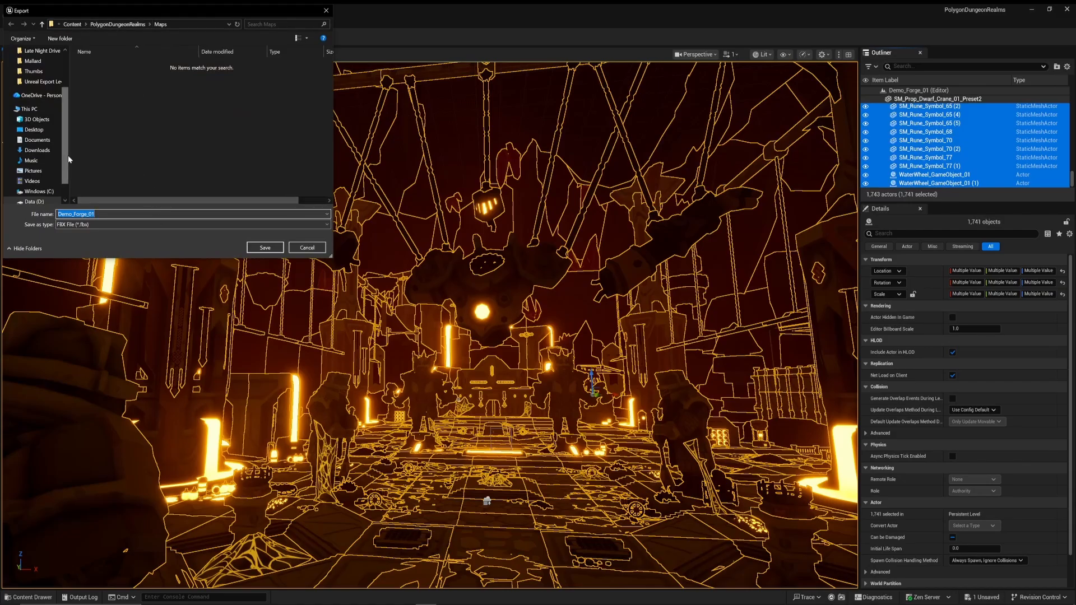
pyautogui.scroll(-1, 63, 182)
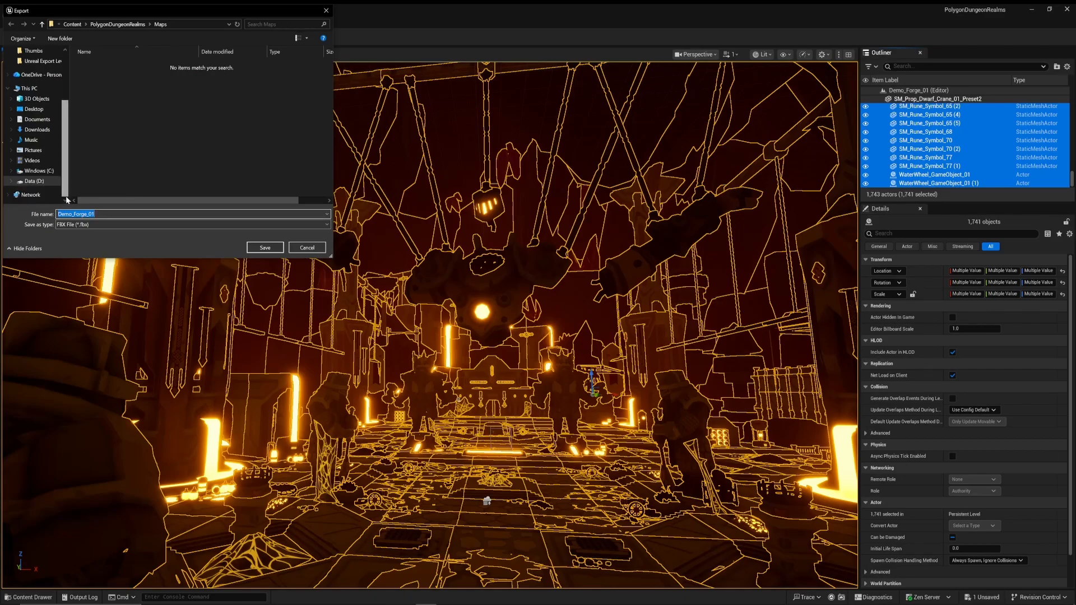
pyautogui.click(56, 181)
pyautogui.scroll(-10, 120, 153)
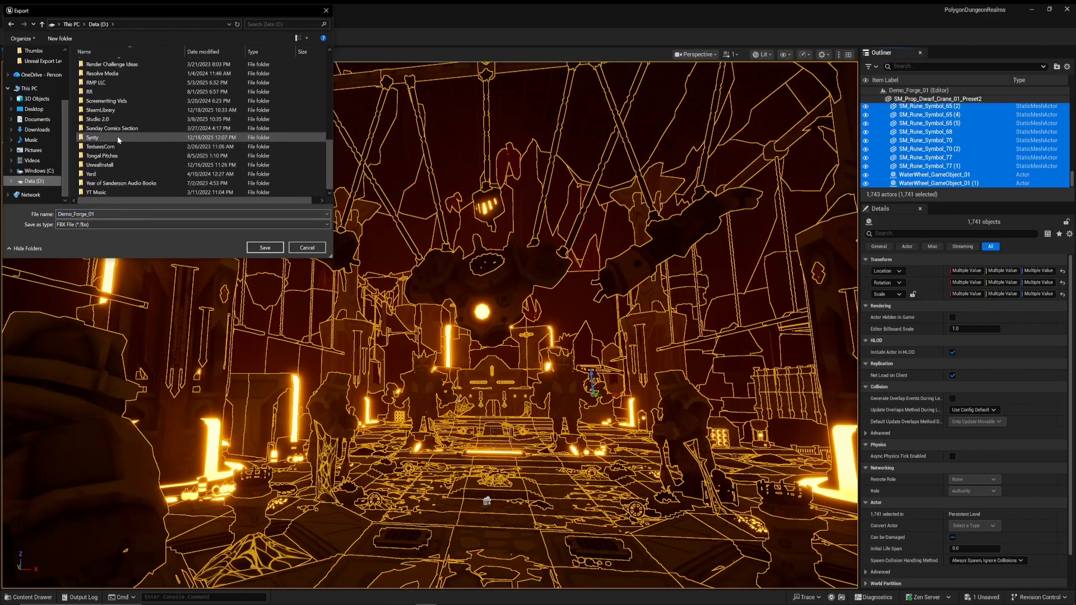
pyautogui.doubleClick(117, 137)
pyautogui.scroll(-5, 144, 84)
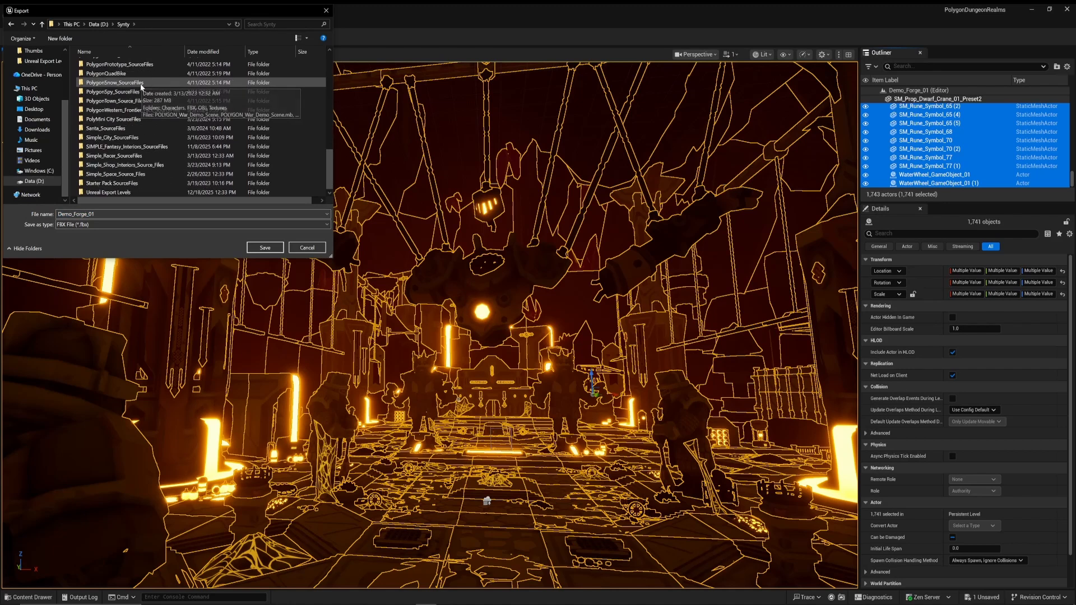
pyautogui.doubleClick(136, 193)
pyautogui.doubleClick(149, 73)
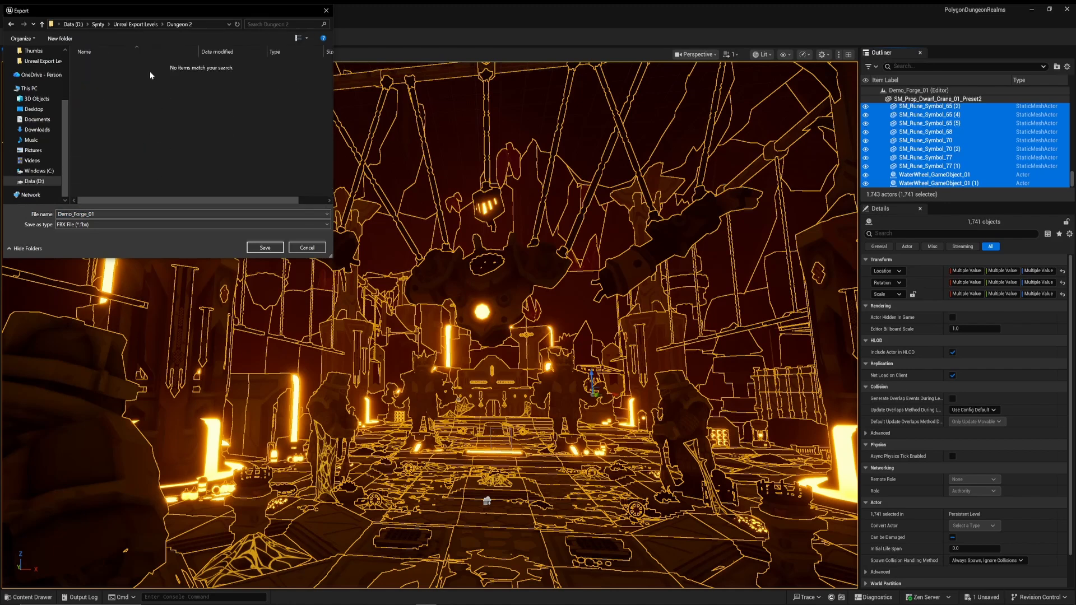
pyautogui.click(266, 249)
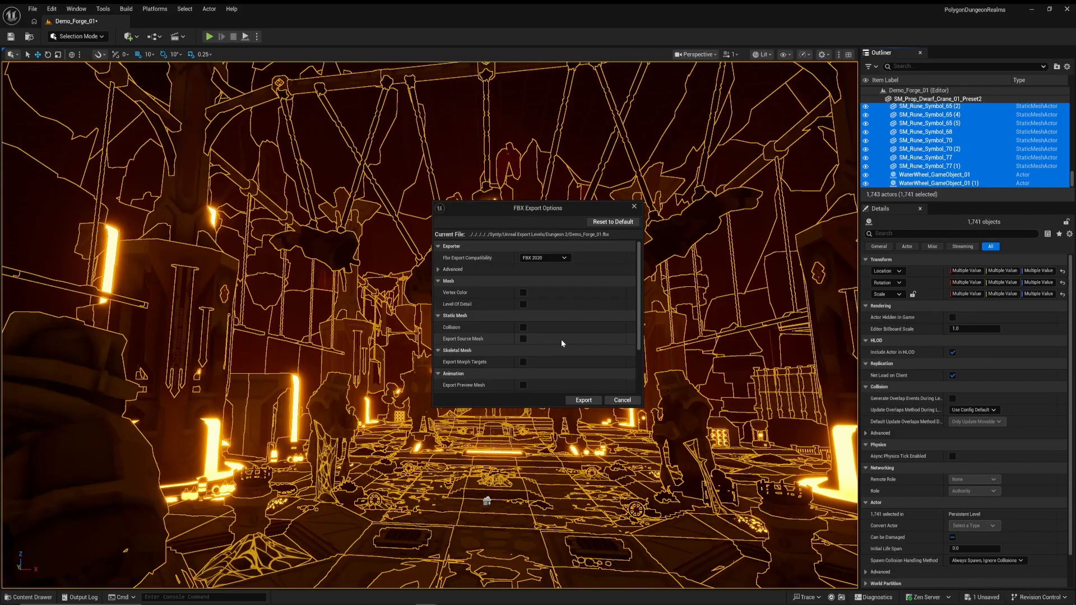
pyautogui.scroll(-3, 560, 334)
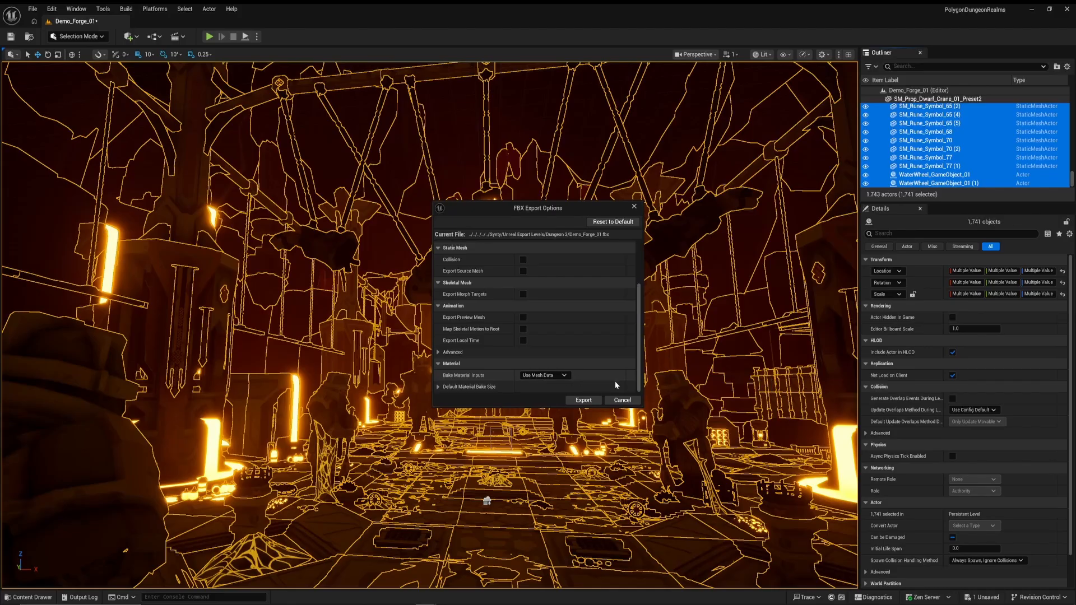
pyautogui.click(595, 403)
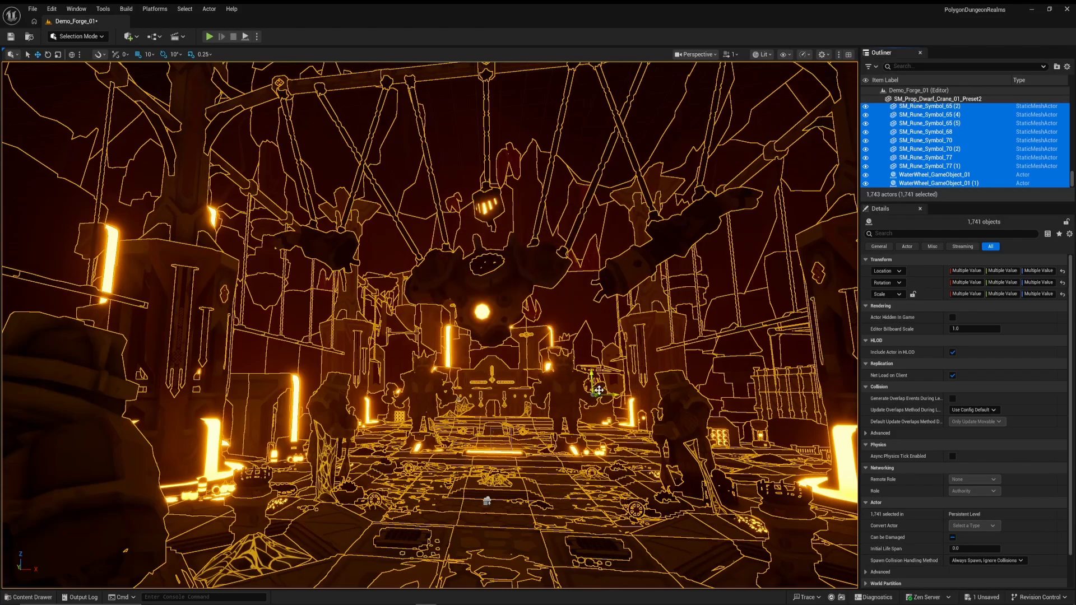
# Switch to Blender and clear the new scene by deleting the default cube, camera and light
pyautogui.click(1032, 8)
pyautogui.doubleClick(380, 22)
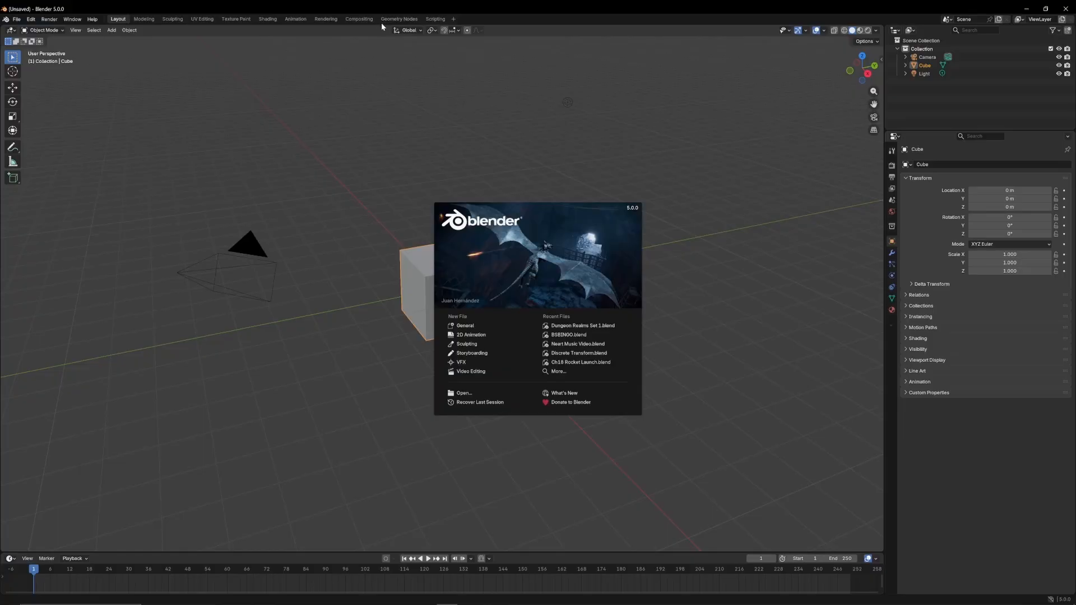
pyautogui.click(537, 117)
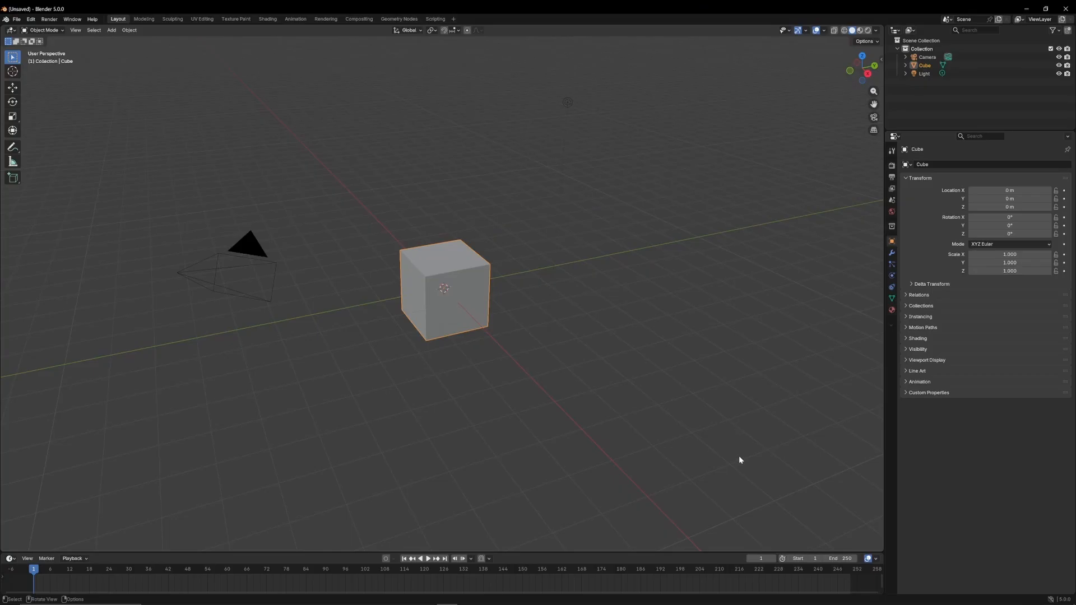
pyautogui.moveTo(738, 456); pyautogui.dragTo(142, 69)
pyautogui.press('Delete')
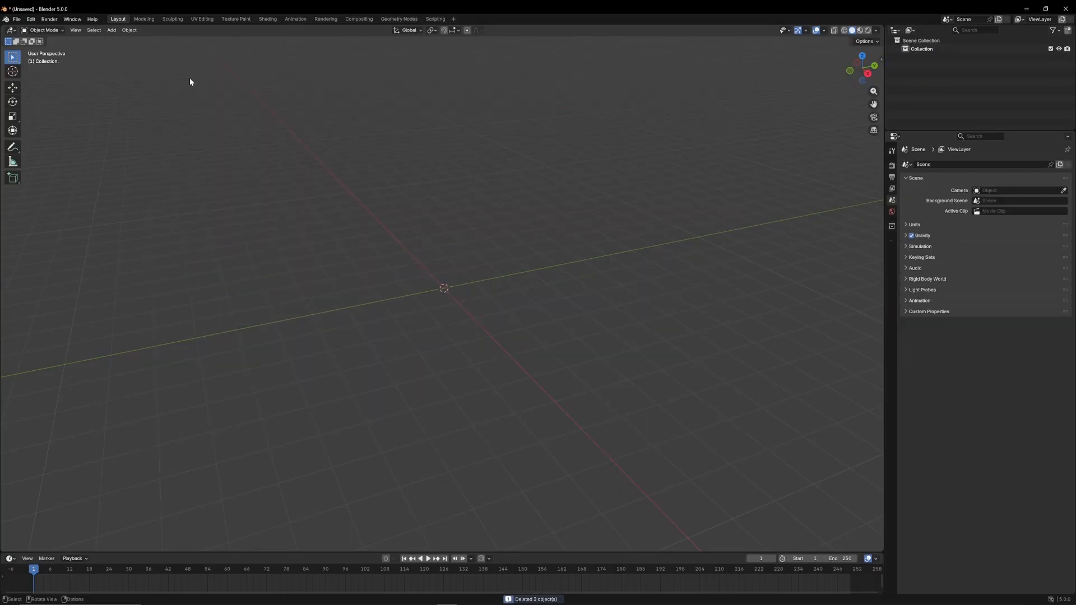
# Import Demo_Forge_01.fbx from the Dungeon 2 folder with the FBX importer, keeping the scale at 1.000
pyautogui.click(16, 19)
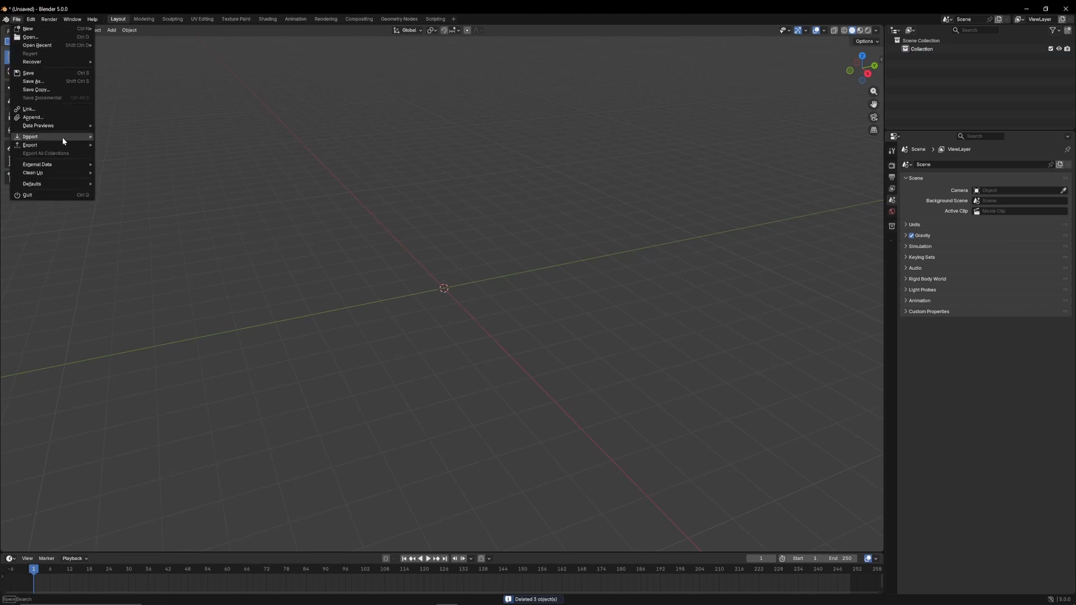
pyautogui.moveTo(69, 139)
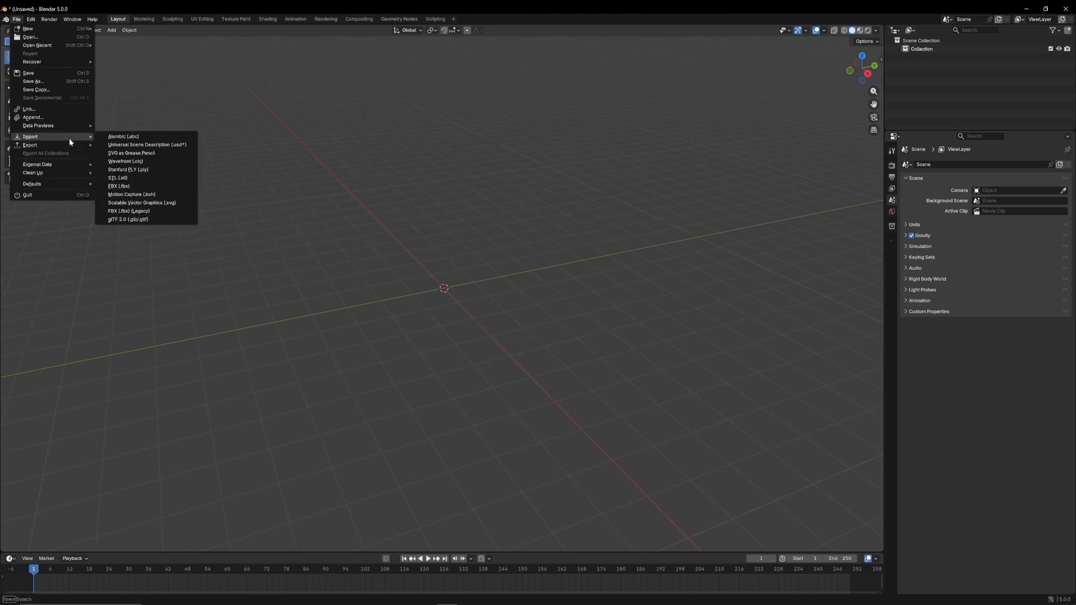
pyautogui.click(164, 188)
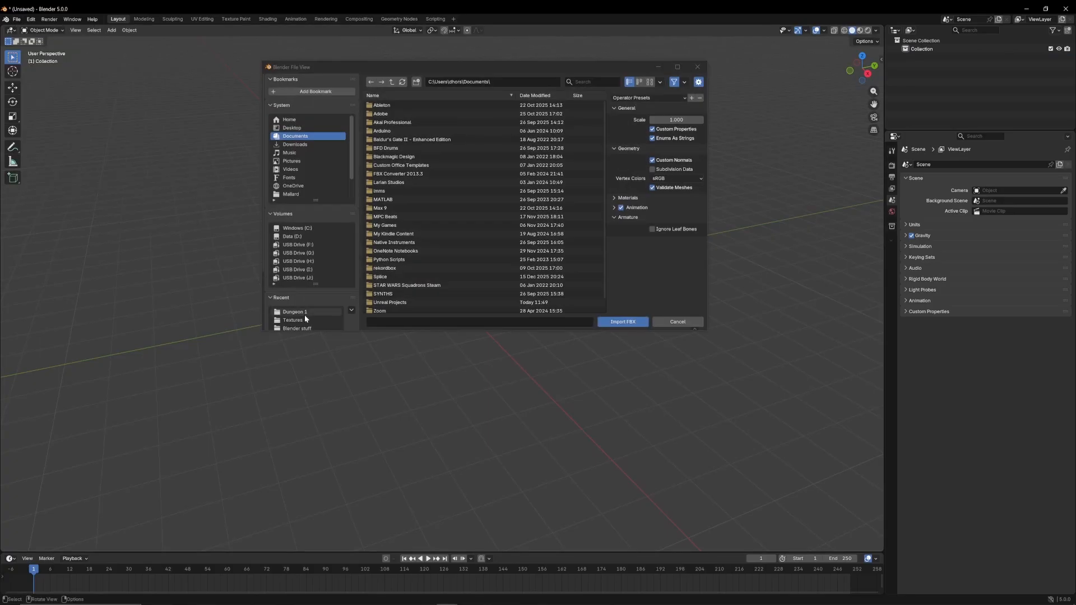
pyautogui.click(303, 312)
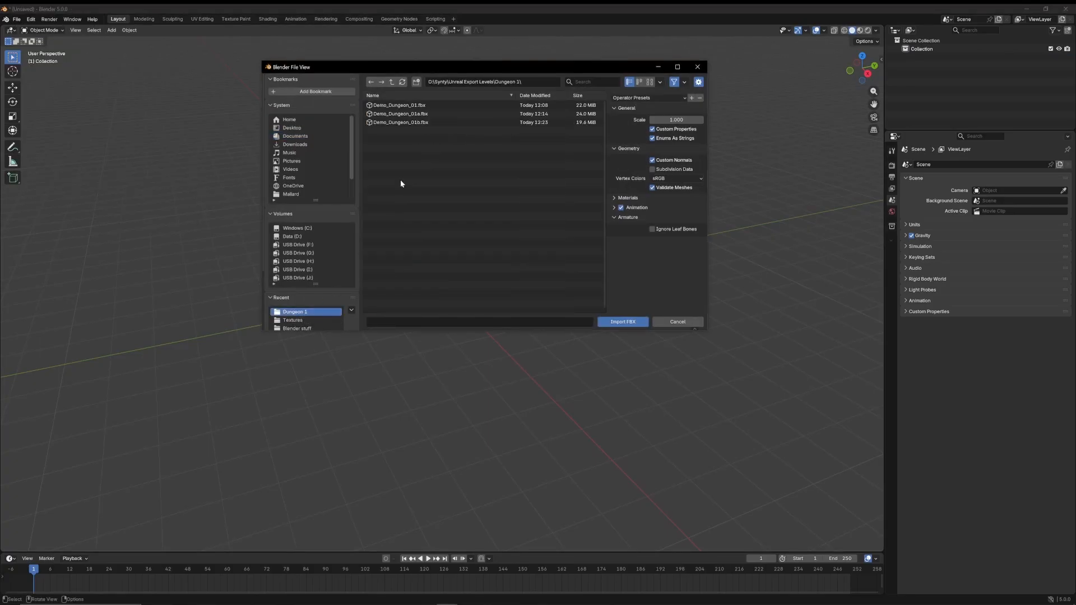
pyautogui.click(392, 82)
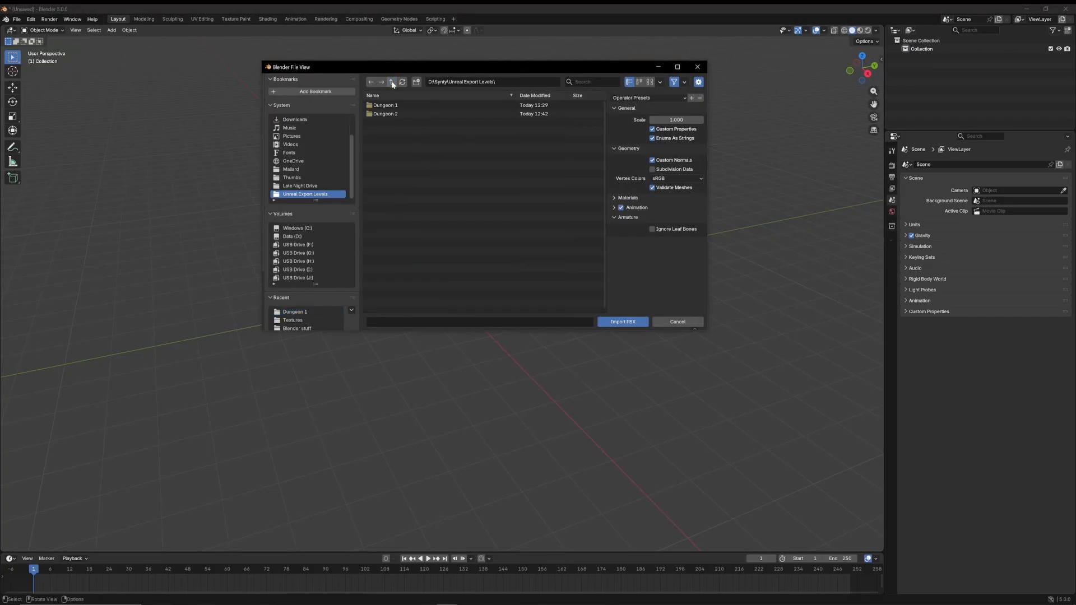
pyautogui.doubleClick(408, 113)
pyautogui.click(407, 106)
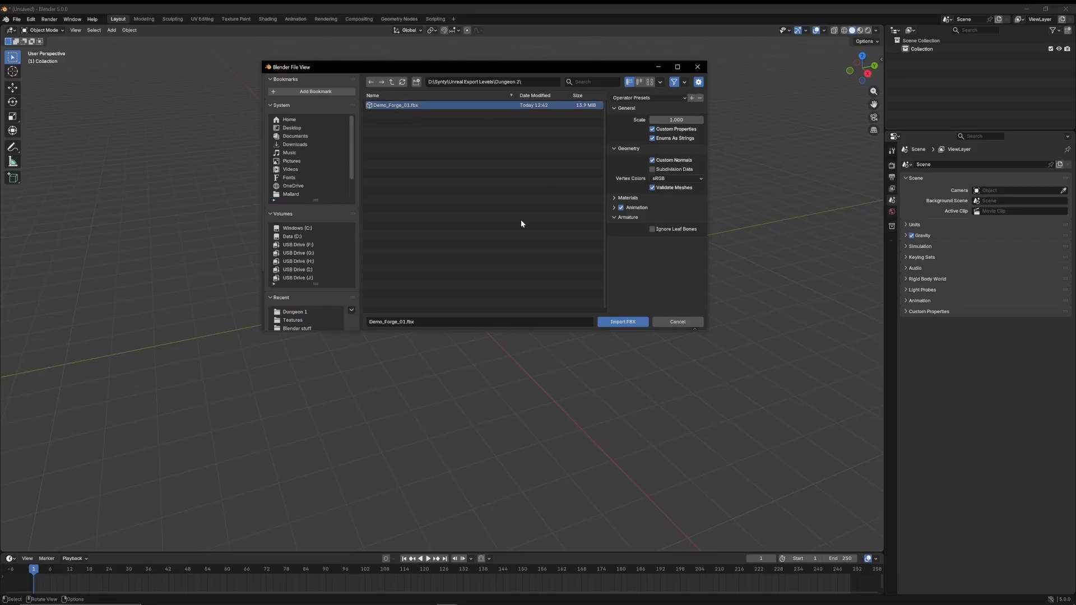
pyautogui.click(611, 324)
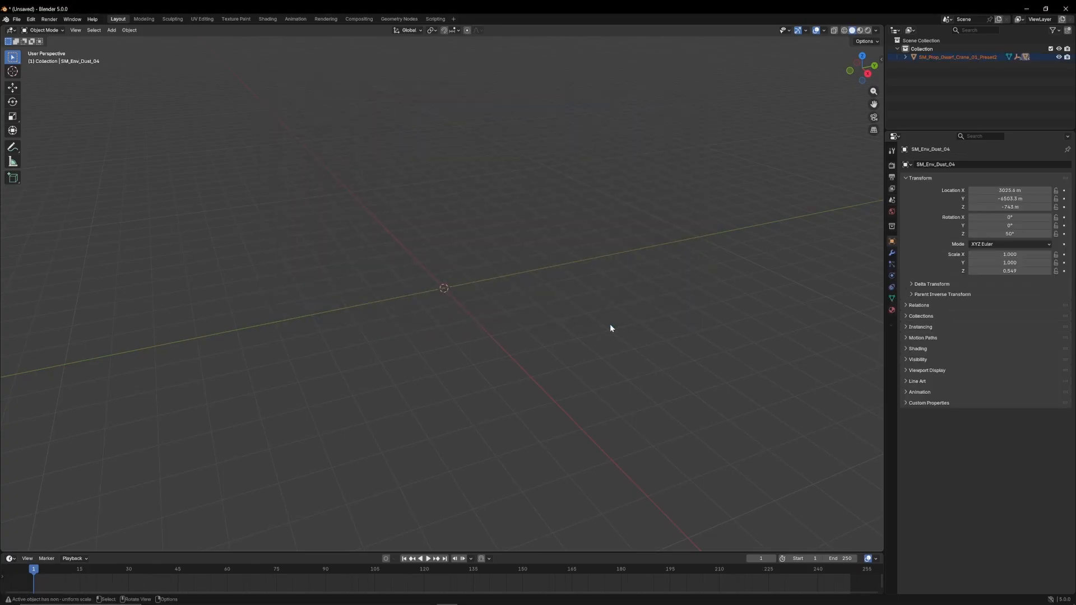
pyautogui.moveTo(608, 193); pyautogui.dragTo(502, 166, button='middle')
pyautogui.scroll(10, 568, 230)
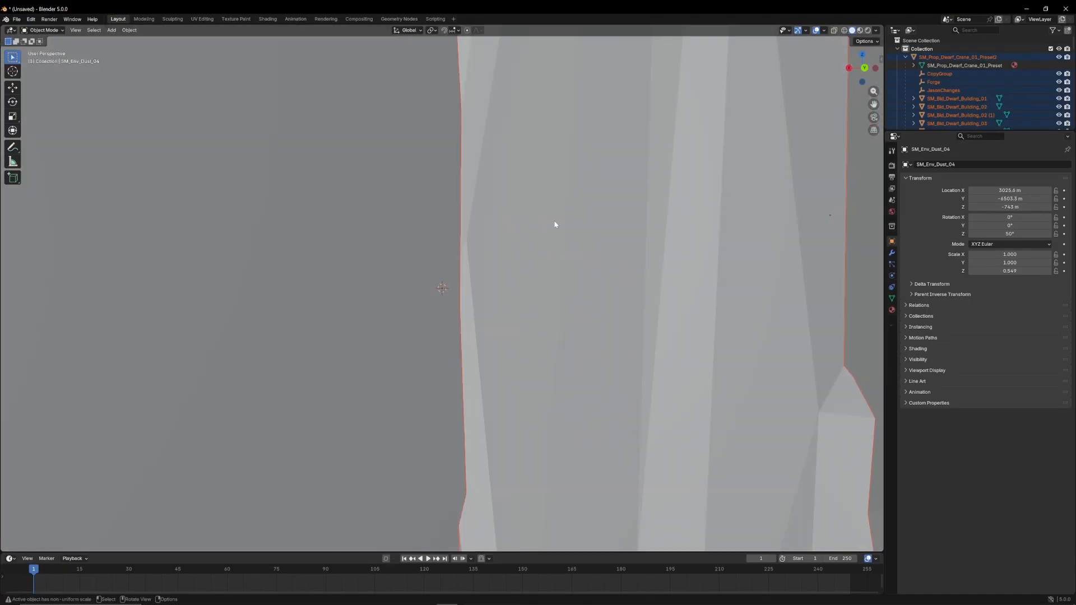
# Display the imported level in Material Preview shading and frame the large ground mesh SM_Env_Hell_Ground_03 (2) capping the cavern
pyautogui.scroll(-10, 555, 225)
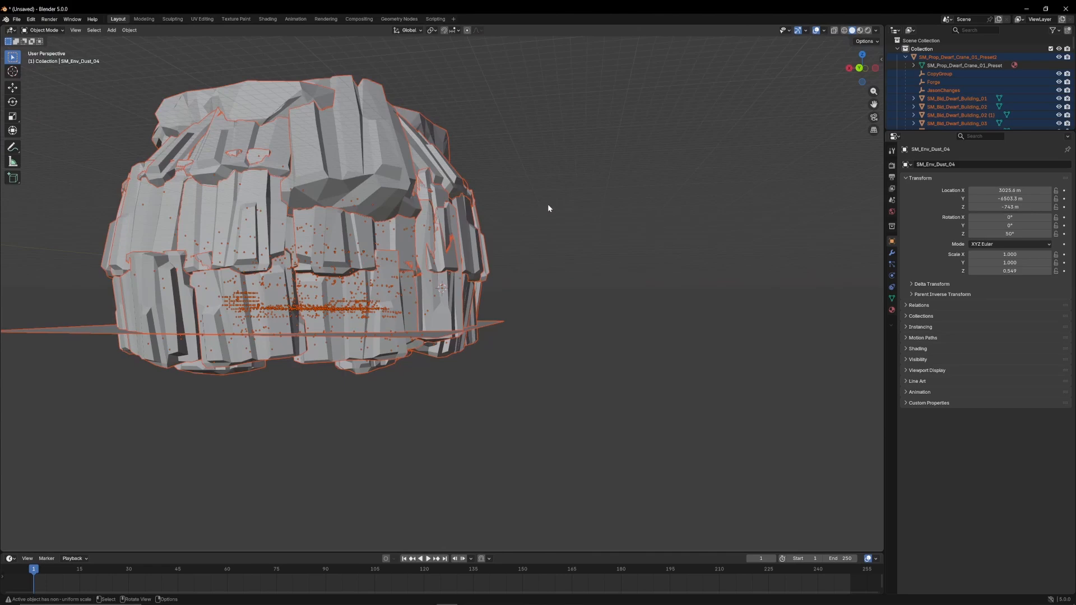
pyautogui.click(861, 30)
pyautogui.moveTo(280, 148); pyautogui.dragTo(395, 180, button='middle')
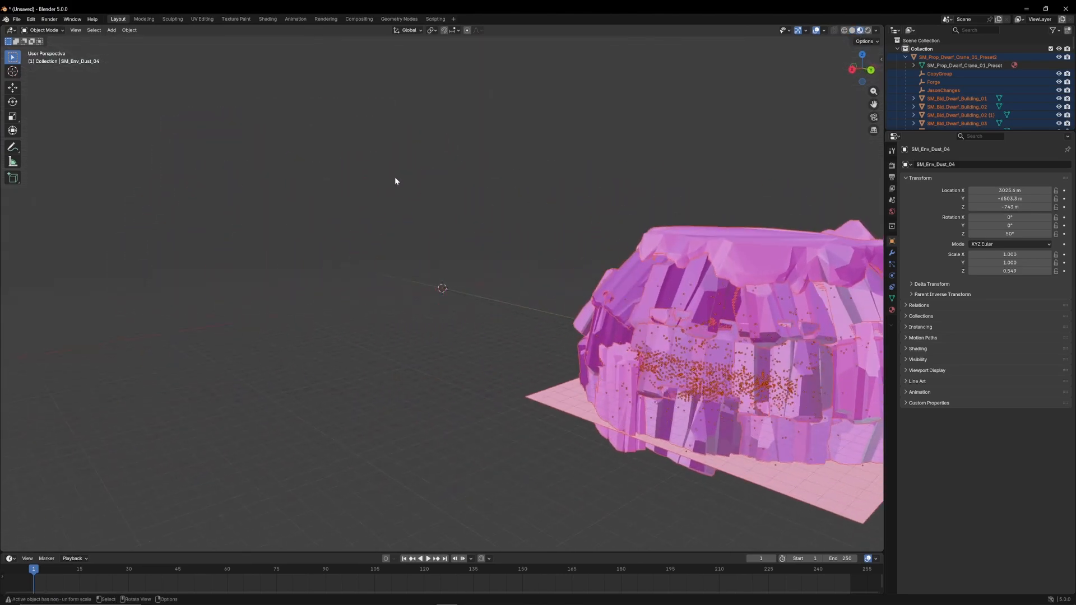
pyautogui.click(752, 276)
pyautogui.press('KP_Decimal')
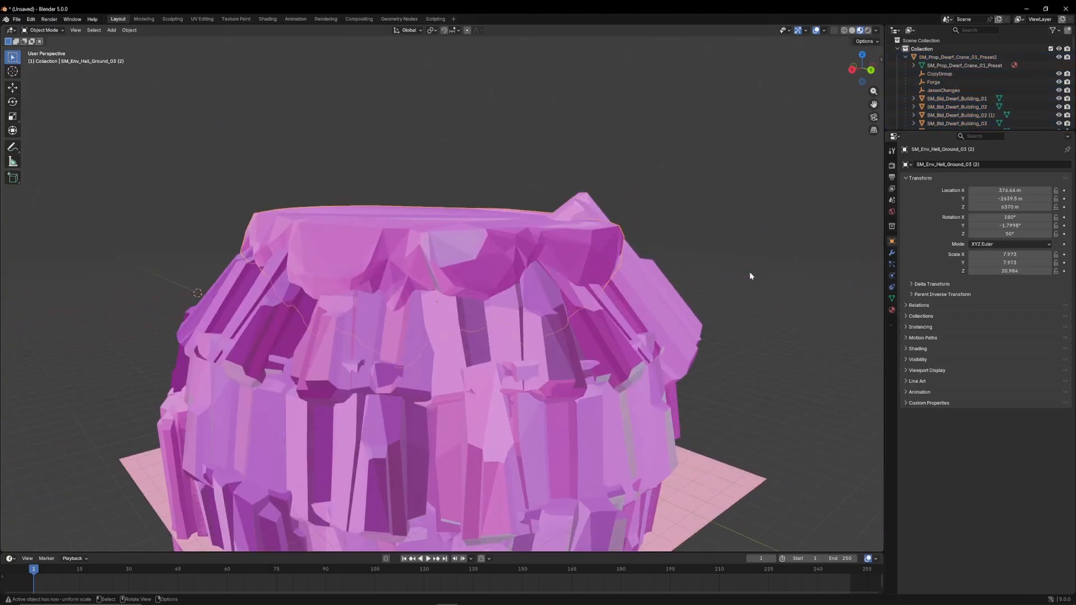
pyautogui.moveTo(464, 270); pyautogui.dragTo(573, 268, button='middle')
pyautogui.scroll(5, 543, 302)
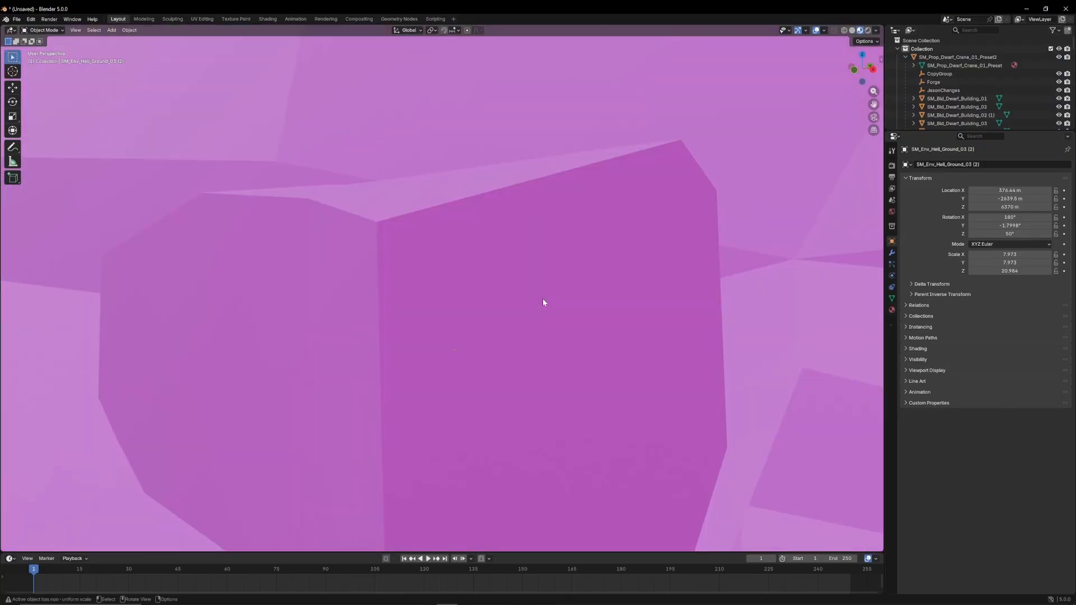
pyautogui.scroll(-8, 543, 303)
pyautogui.moveTo(543, 303); pyautogui.dragTo(558, 330, button='middle')
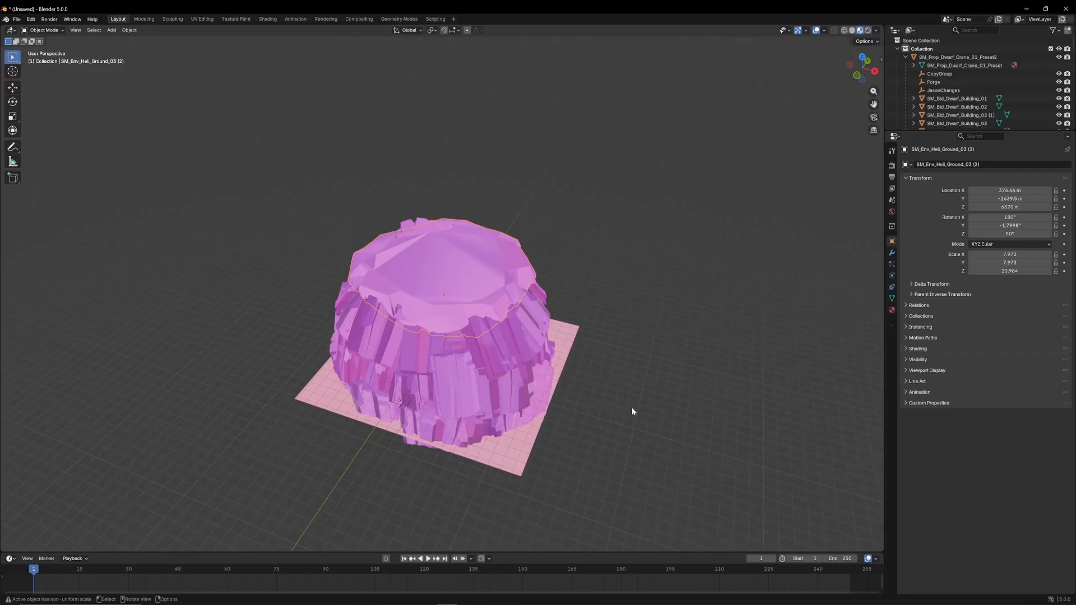
# Enlarge the timeline area and turn it into a Shader Editor showing the image nodes of MI_PolygonDungeonRealms_01_A
pyautogui.moveTo(210, 551); pyautogui.dragTo(233, 413)
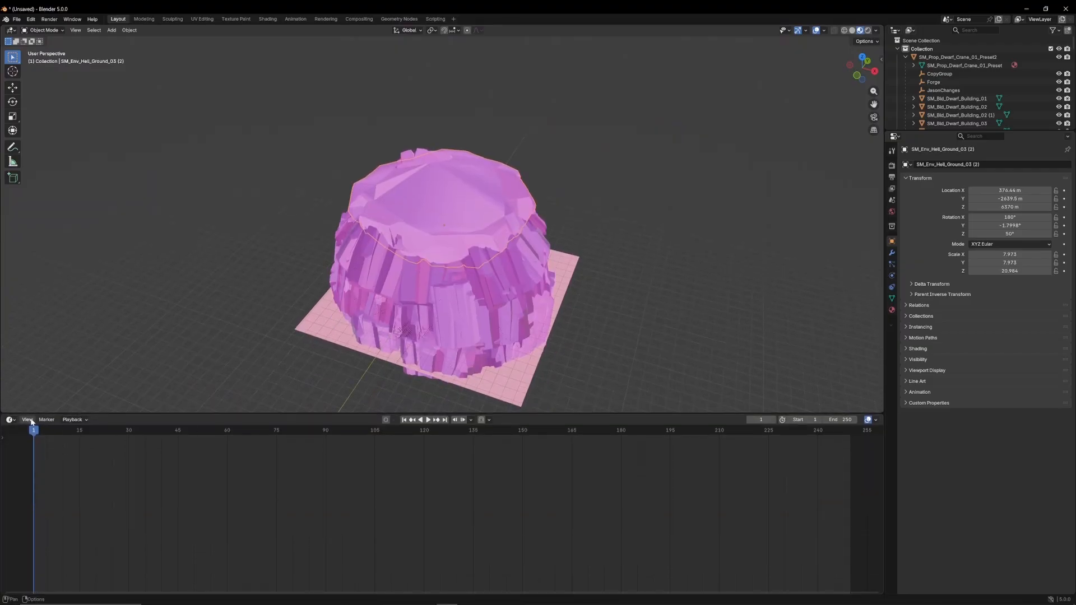
pyautogui.click(14, 420)
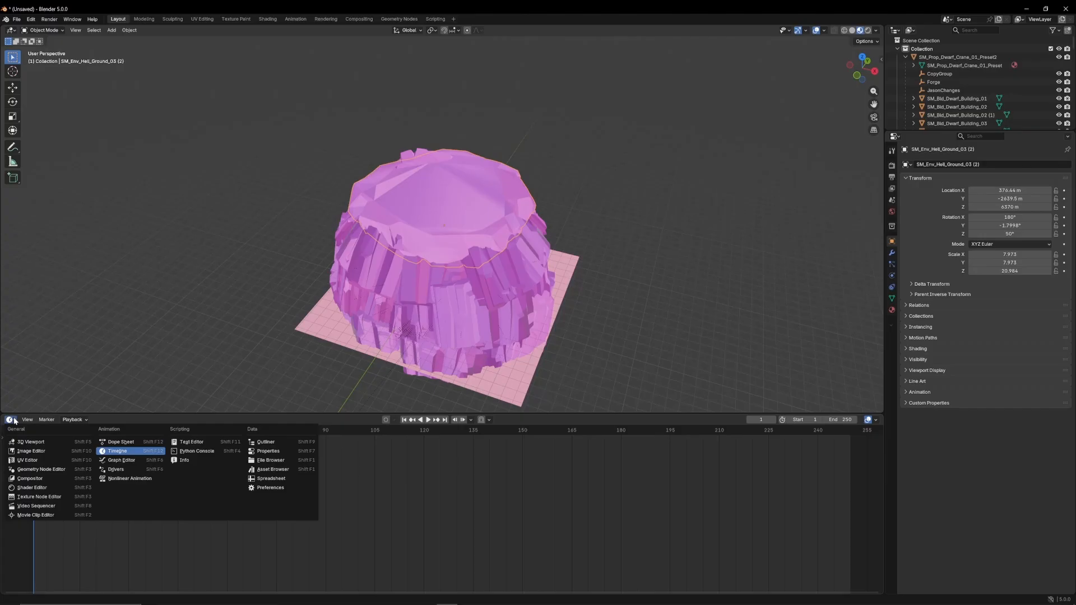
pyautogui.click(32, 488)
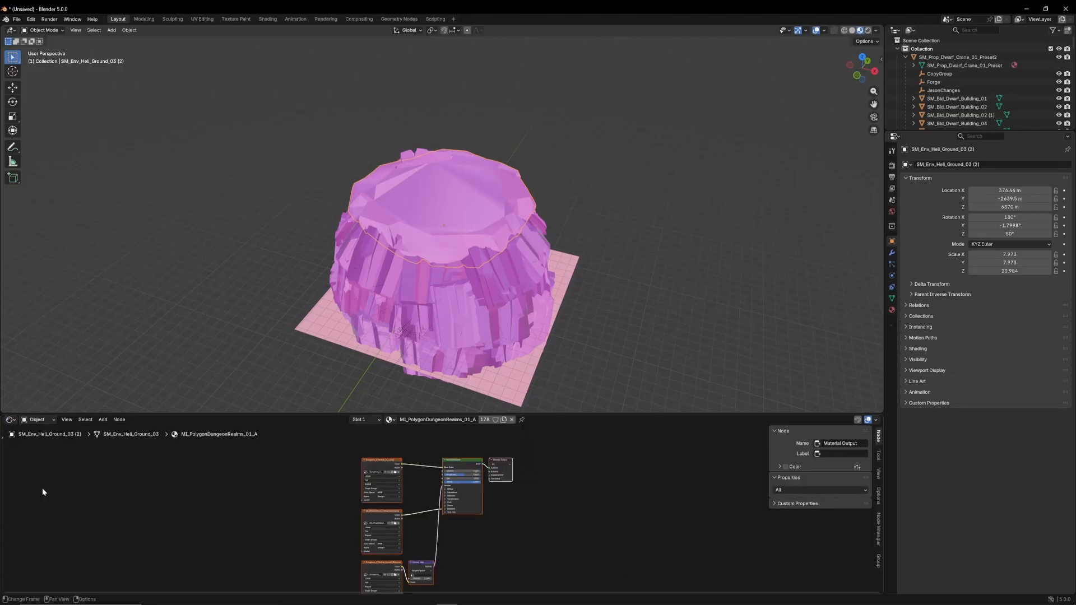
pyautogui.scroll(3, 443, 519)
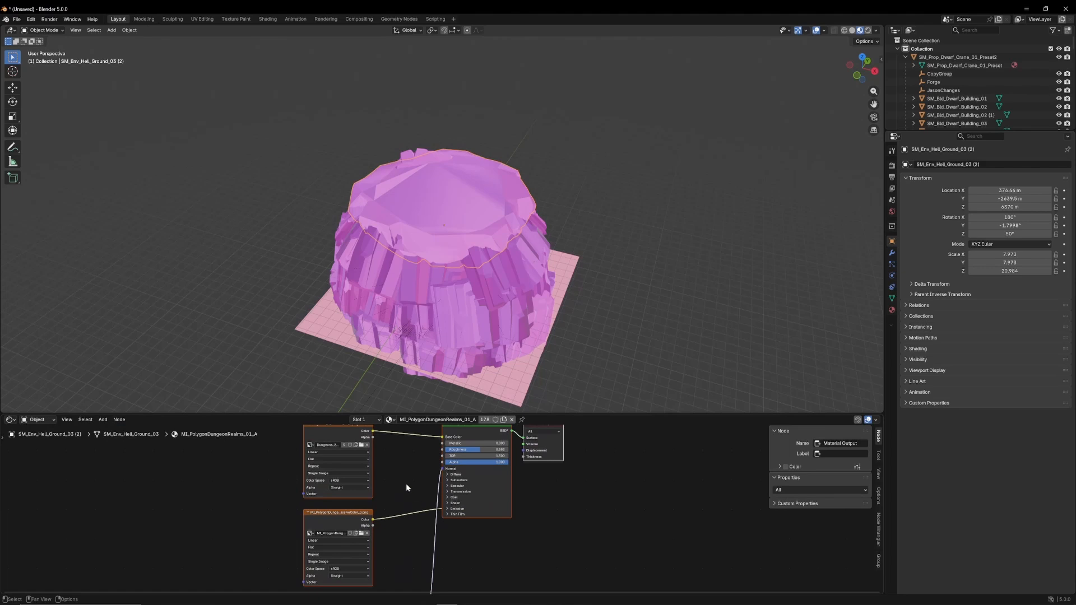
pyautogui.moveTo(408, 488); pyautogui.dragTo(542, 466, button='middle')
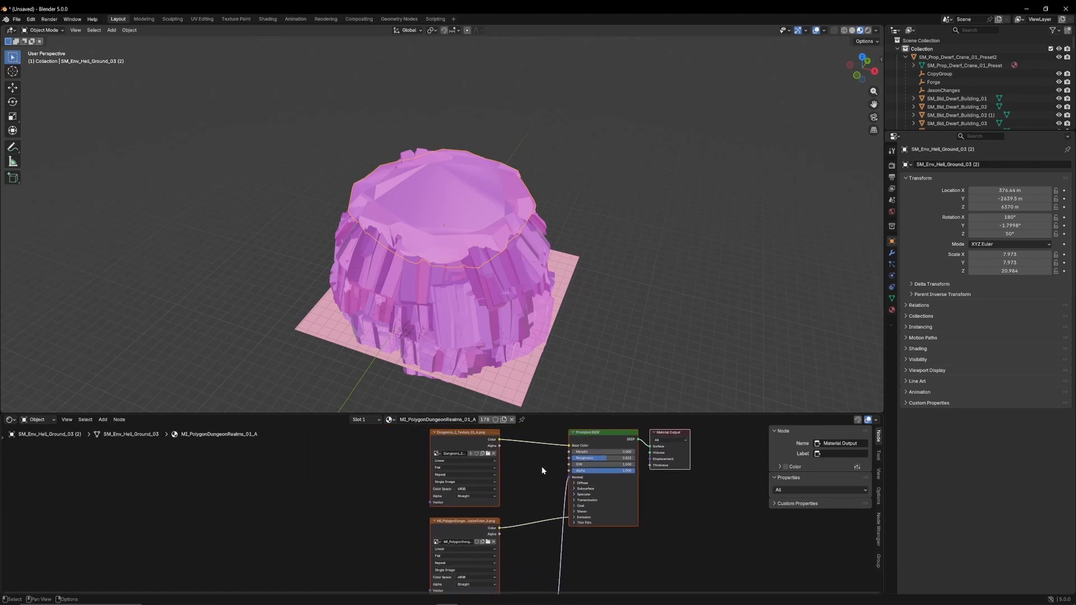
# Load Dungeons_2_Texture_01_A.png from the Textures folder into the base color image node, and look through the emissive image files without replacing one
pyautogui.click(489, 454)
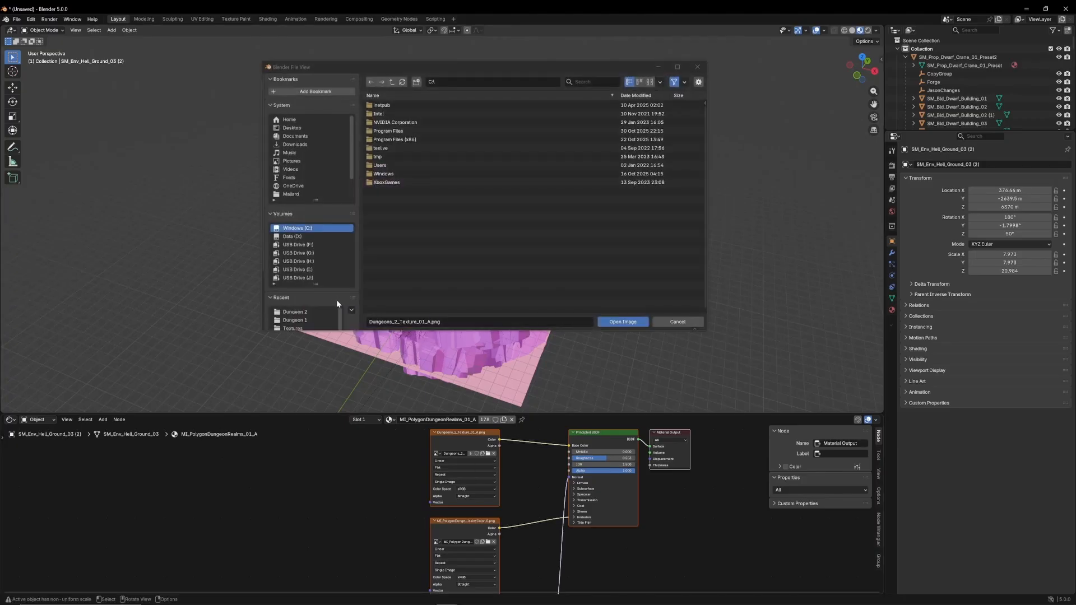
pyautogui.scroll(-2, 328, 301)
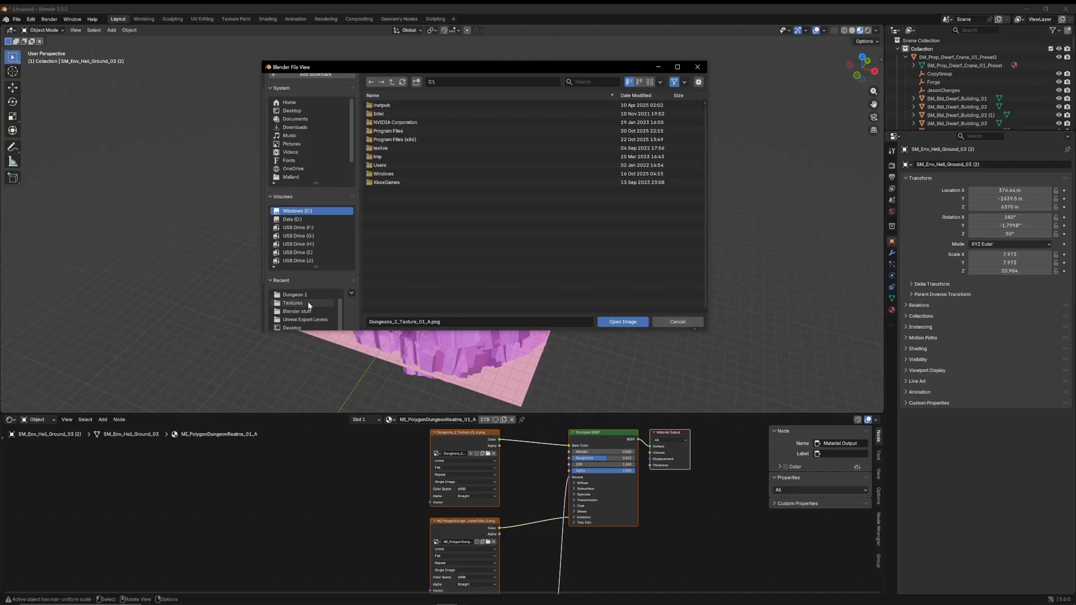
pyautogui.click(306, 304)
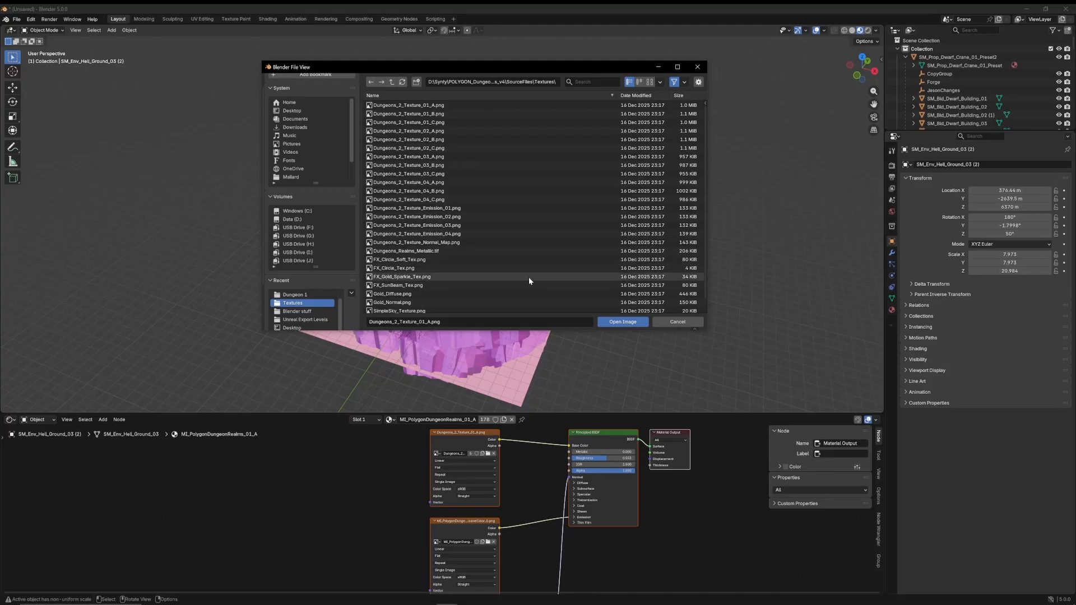
pyautogui.click(607, 322)
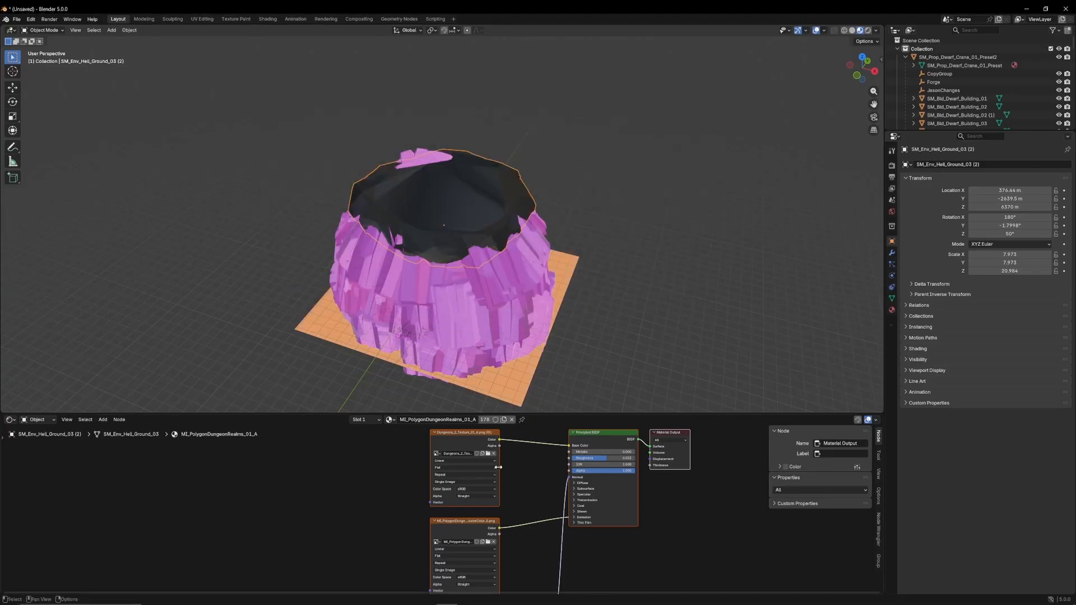
pyautogui.click(487, 542)
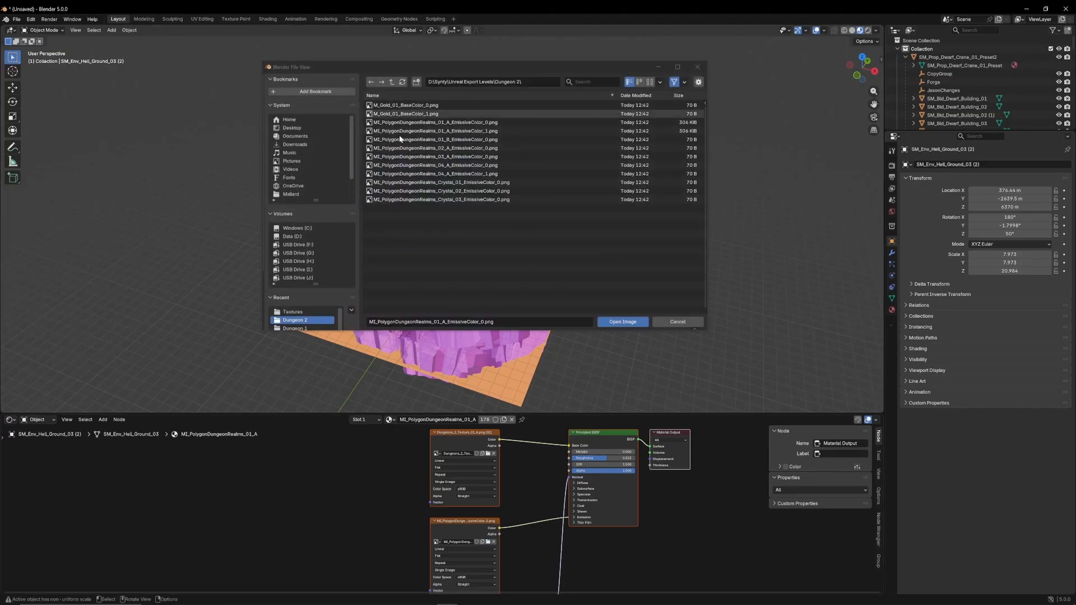
pyautogui.click(666, 322)
# Load Dungeons_2_Texture_Normal_Map.png from the Textures folder into the image node feeding the Normal Map node
pyautogui.scroll(-4, 521, 504)
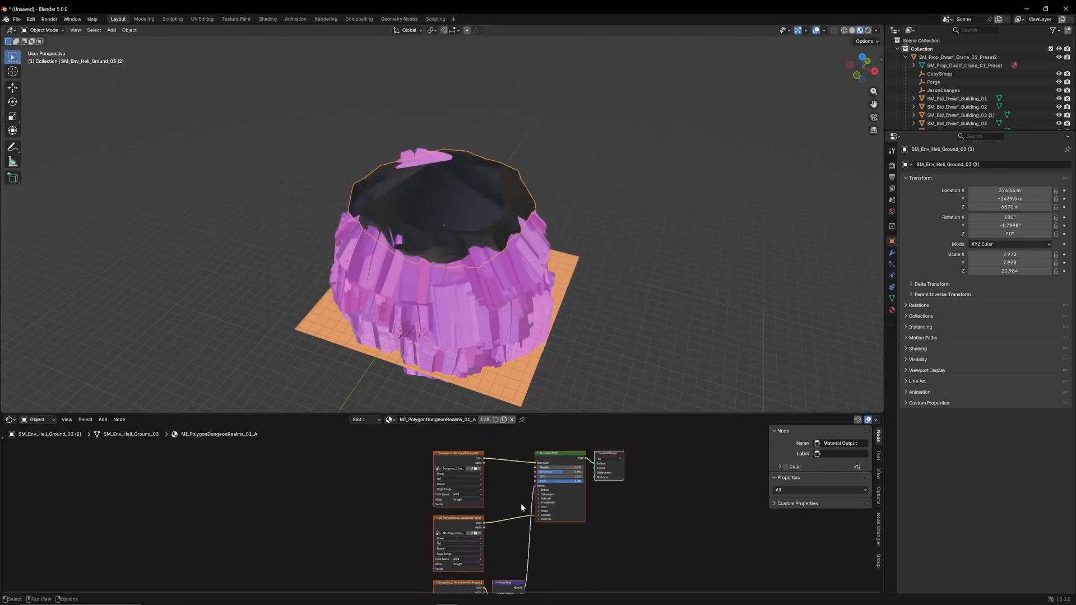
pyautogui.moveTo(508, 520); pyautogui.dragTo(521, 437, button='middle')
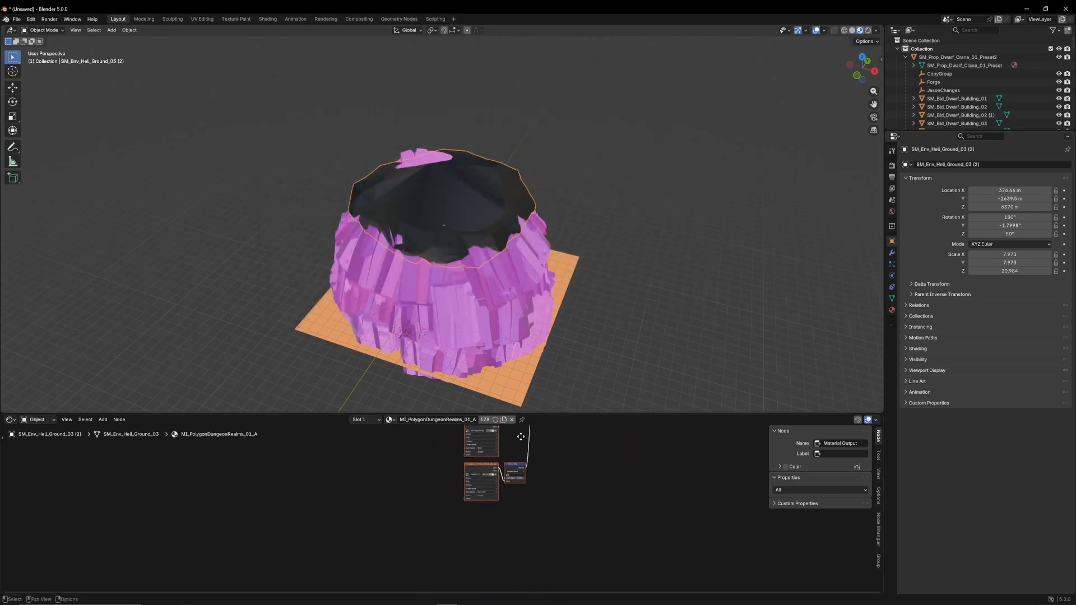
pyautogui.scroll(3, 532, 466)
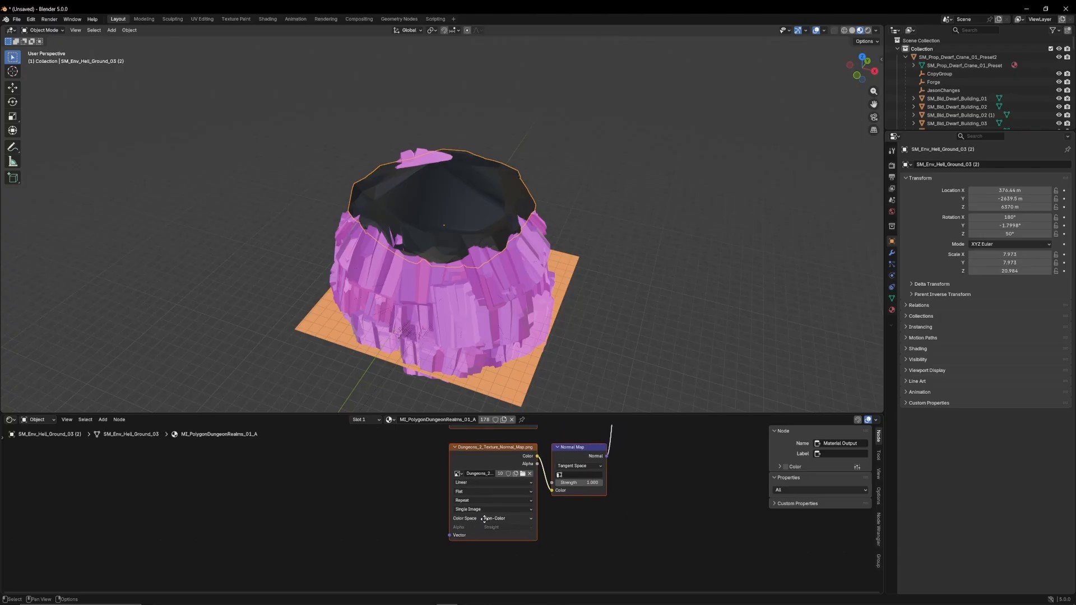
pyautogui.click(520, 485)
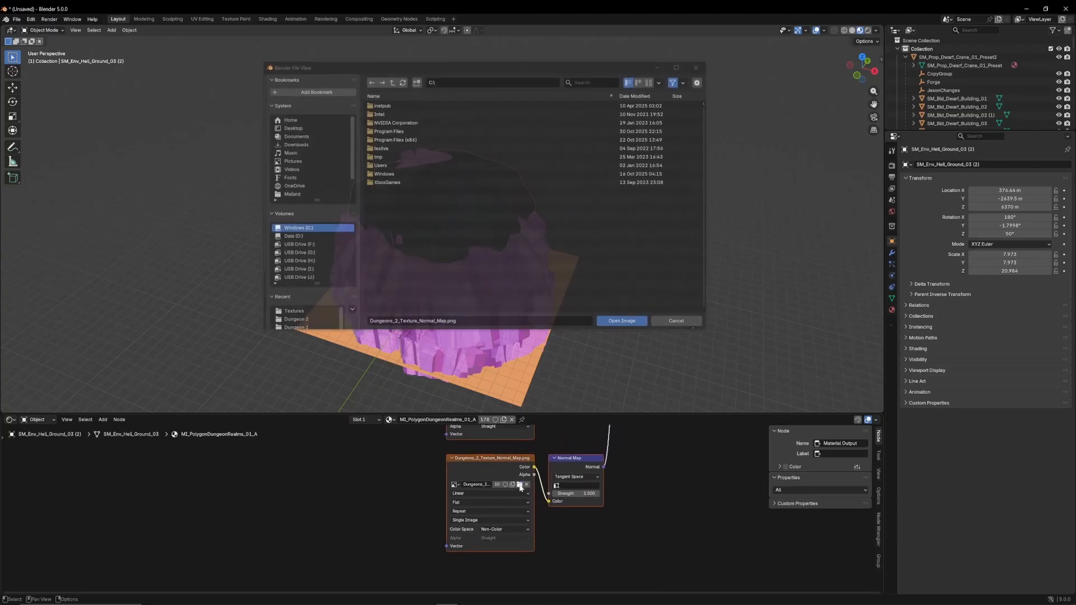
pyautogui.click(311, 313)
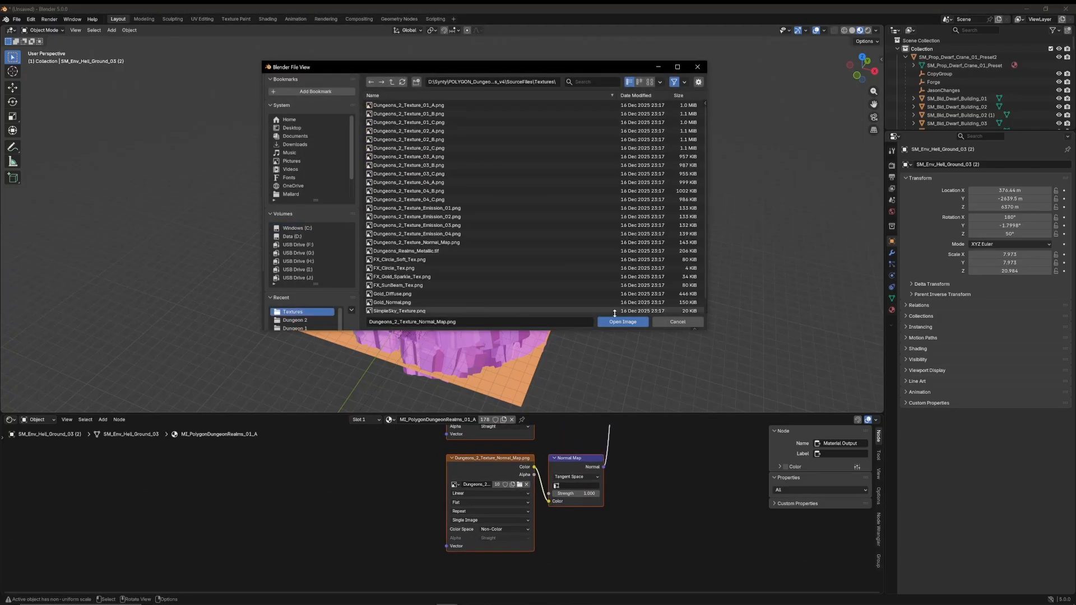
pyautogui.click(630, 323)
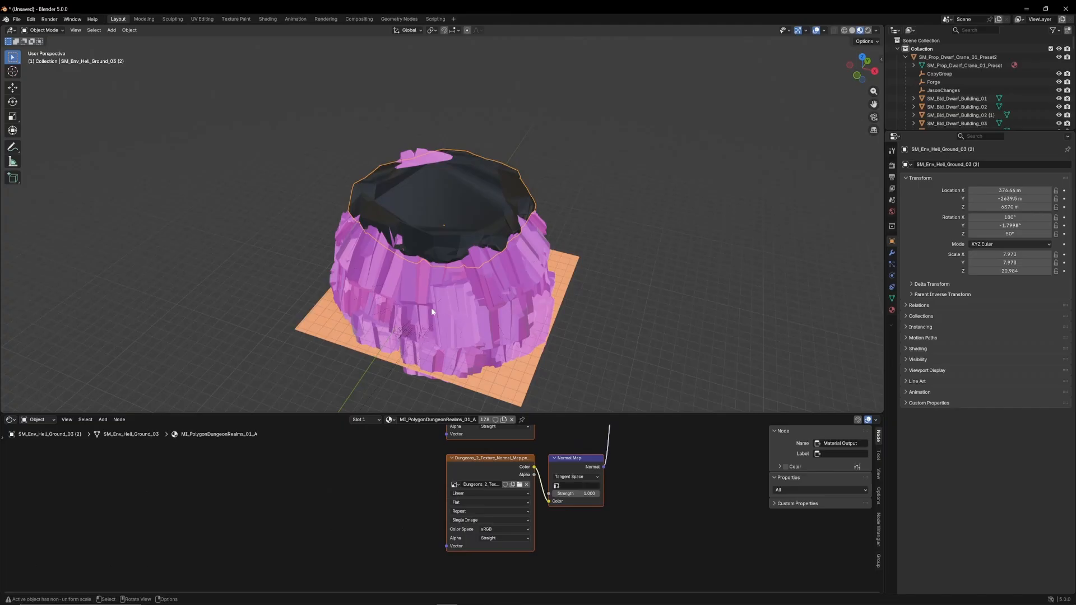
# Load the base color texture Dungeons_2_Texture_04_A.png and Dungeons_2_Texture_Normal_Map.png into the material of the cliff SM_Env_Rock_Cliff_01 (56)
pyautogui.click(416, 292)
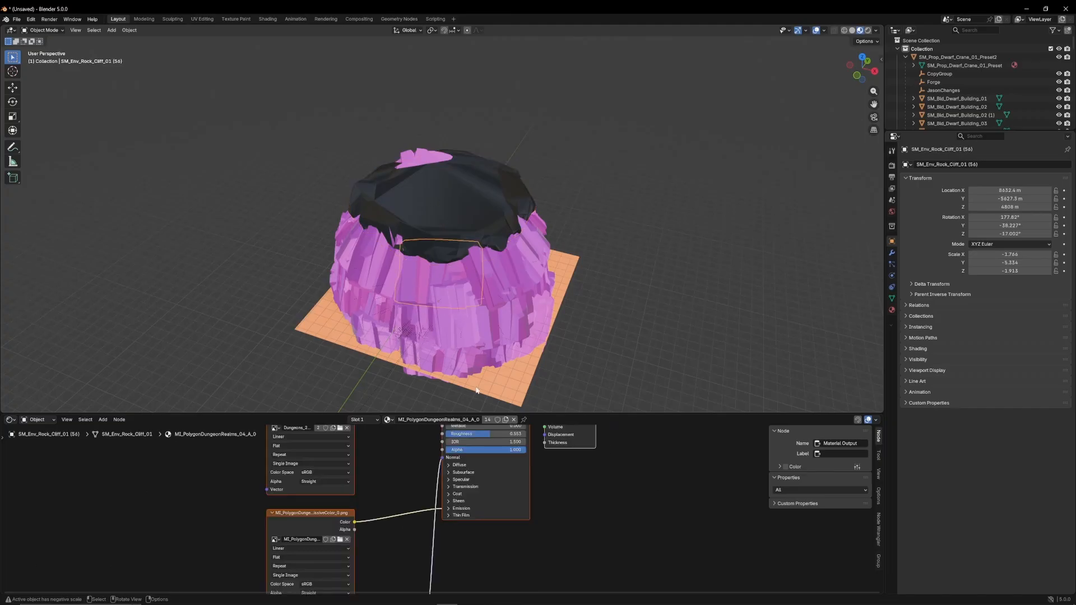
pyautogui.scroll(-4, 392, 445)
pyautogui.moveTo(392, 446); pyautogui.dragTo(477, 484, button='middle')
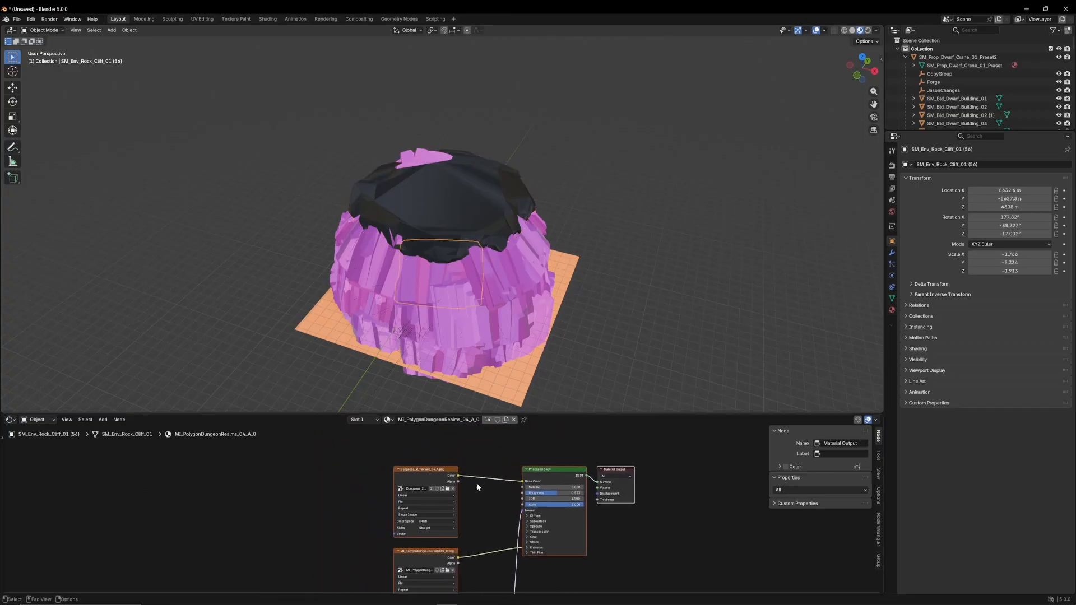
pyautogui.click(448, 489)
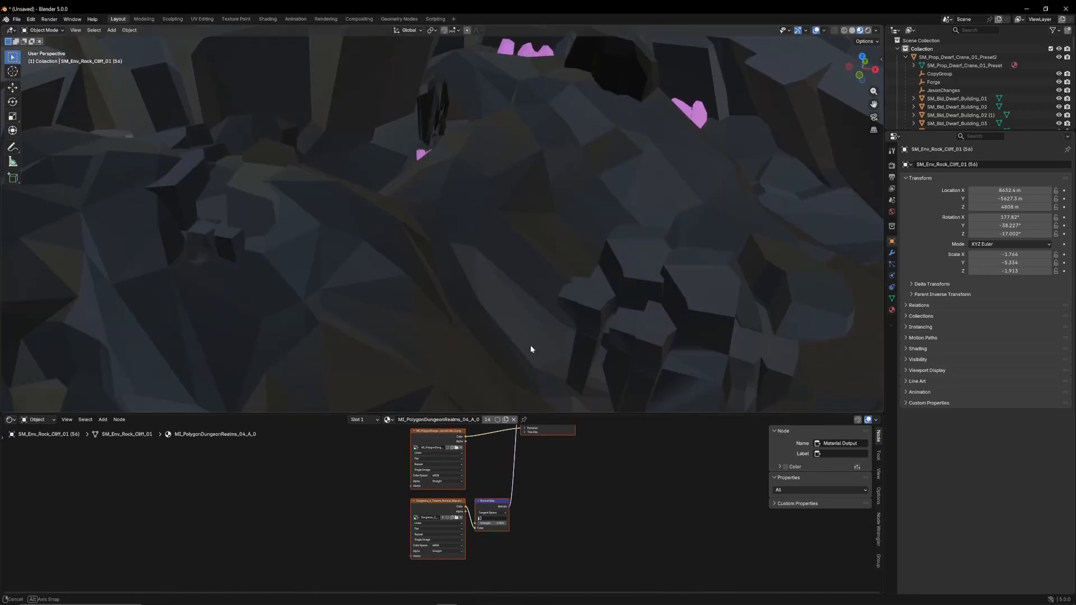
# Relink the base color image Dungeons_2_Texture_01_A.png in the sarcophagus material MI_PolygonDungeonRealms_01_A_1 and inspect the textured forge interior
pyautogui.moveTo(532, 349); pyautogui.dragTo(536, 312, button='middle')
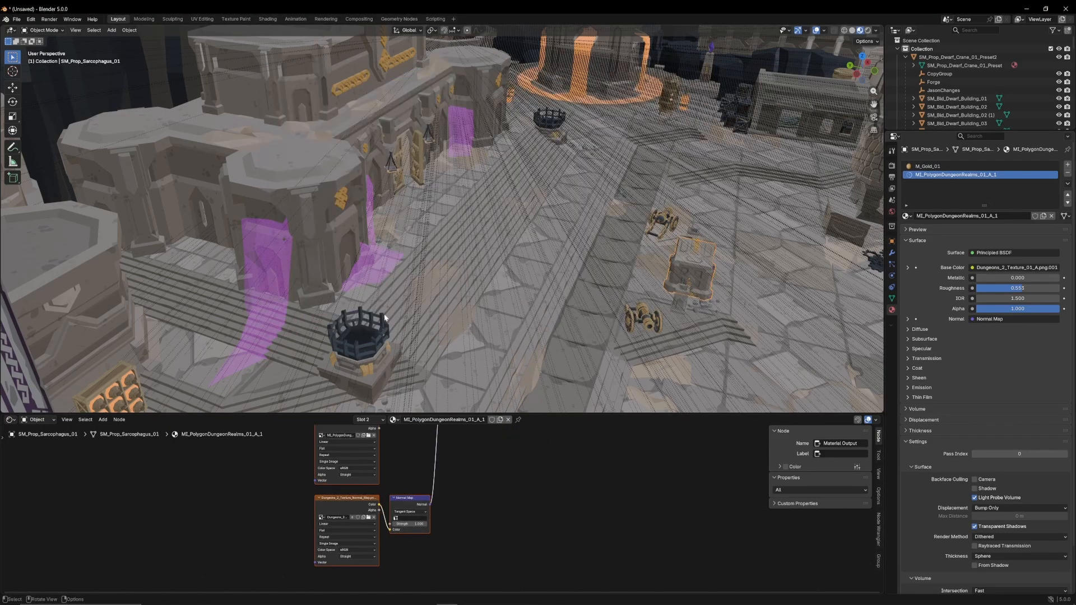
pyautogui.click(368, 451)
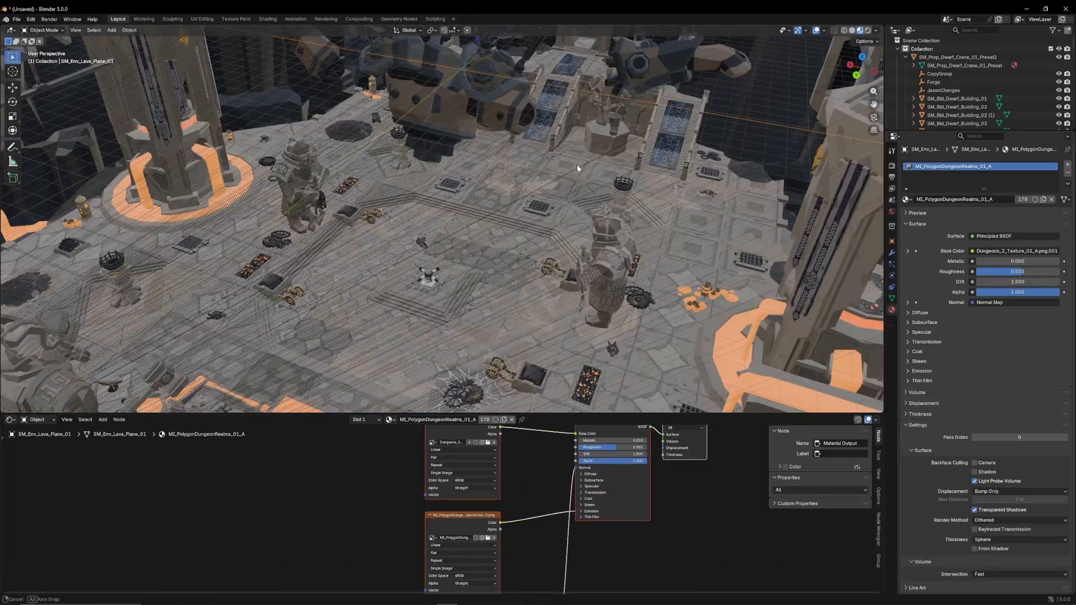
pyautogui.moveTo(577, 164); pyautogui.dragTo(540, 222, button='middle')
pyautogui.scroll(4, 595, 163)
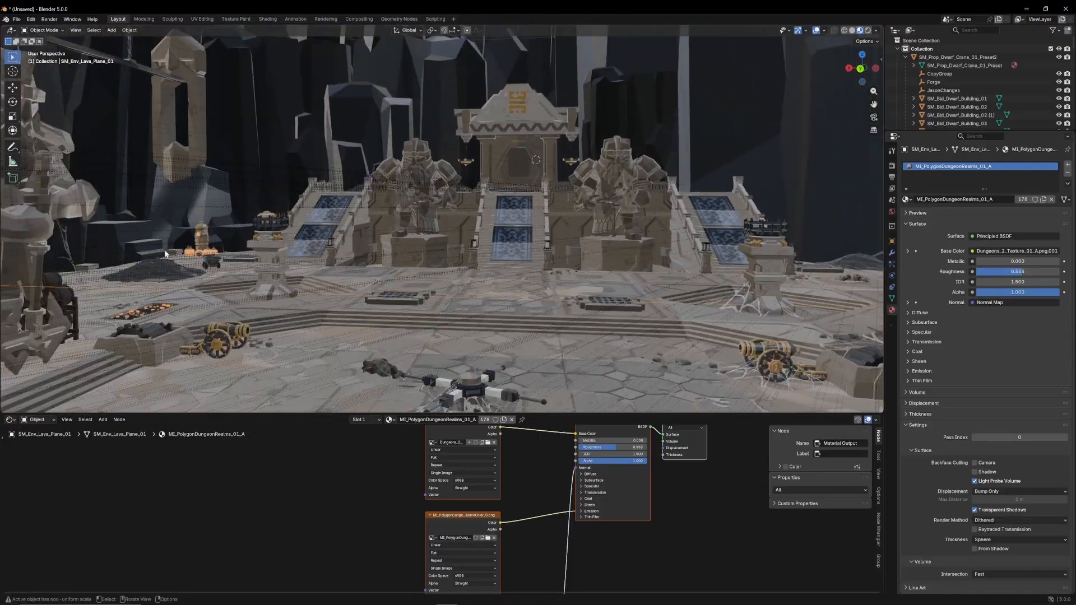